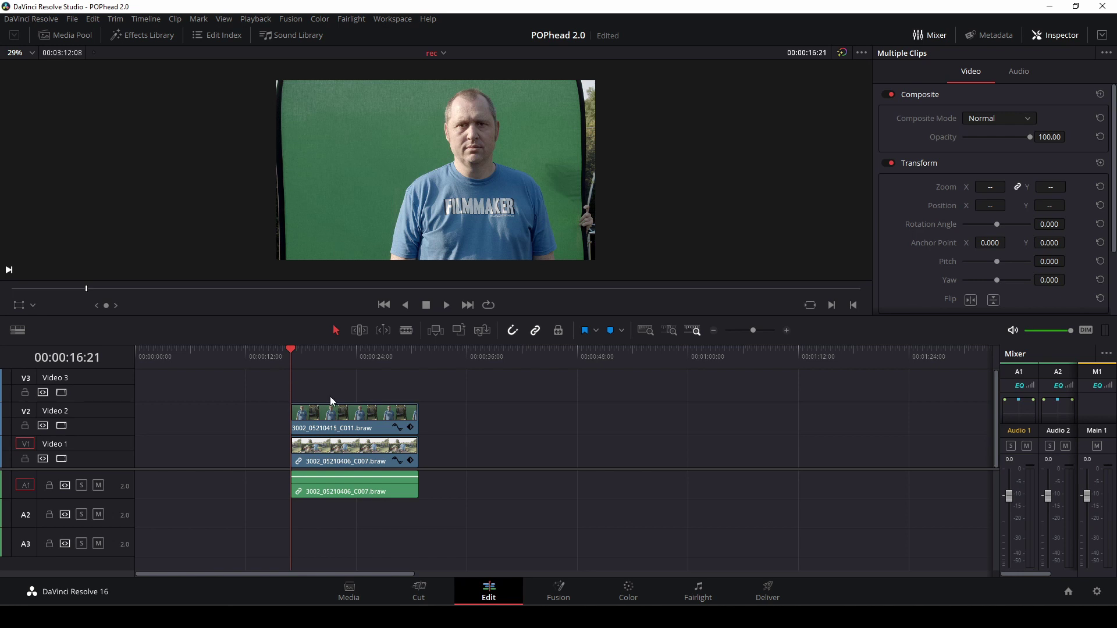
Merge the stacked garden and green-screen clips into Fusion Clip 1 and open it on the Fusion page.
left_click_drag(431, 396, 390, 500)
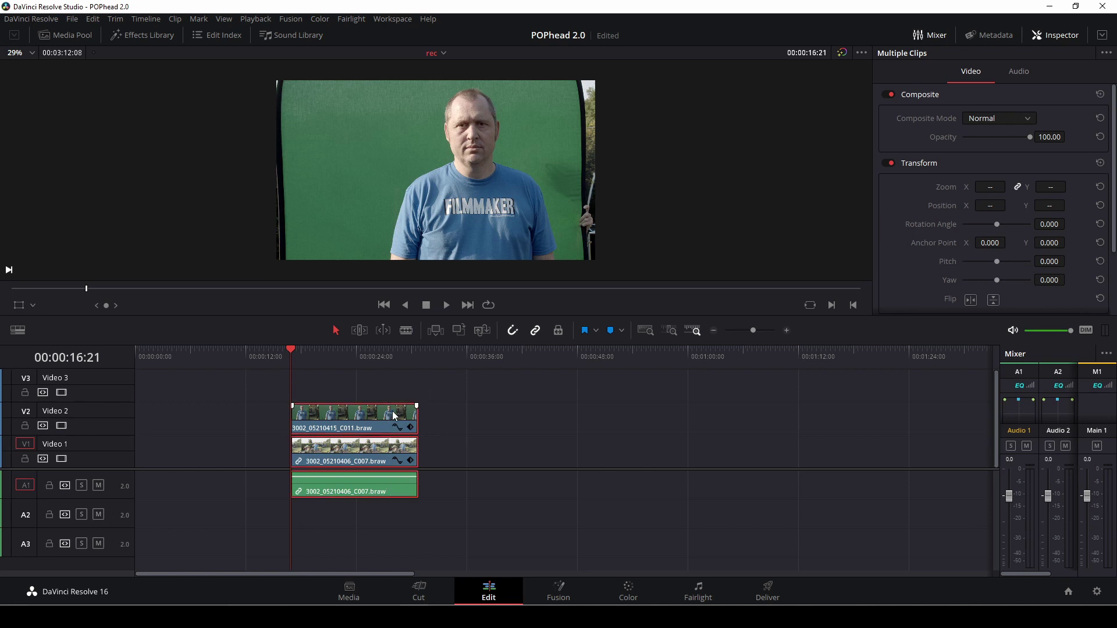
right_click(390, 414)
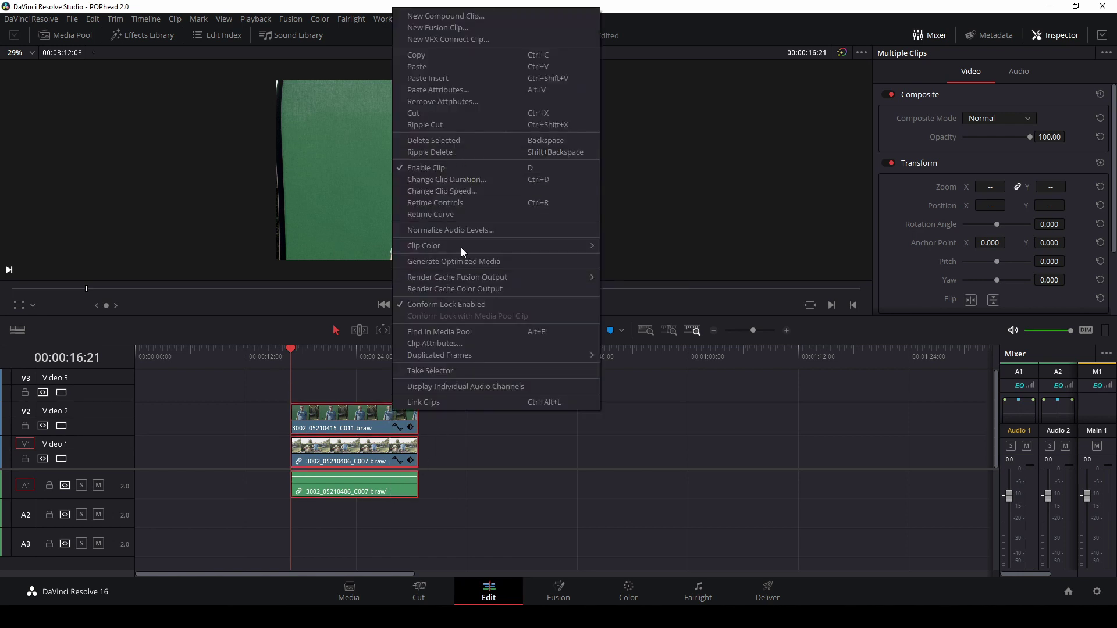
left_click(469, 29)
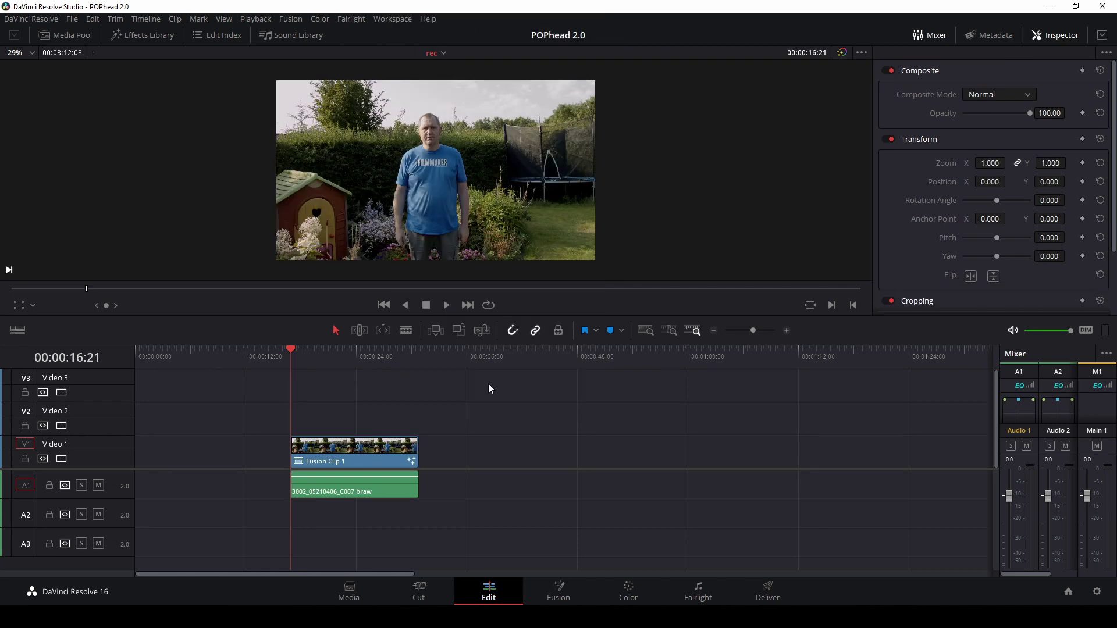
left_click(559, 590)
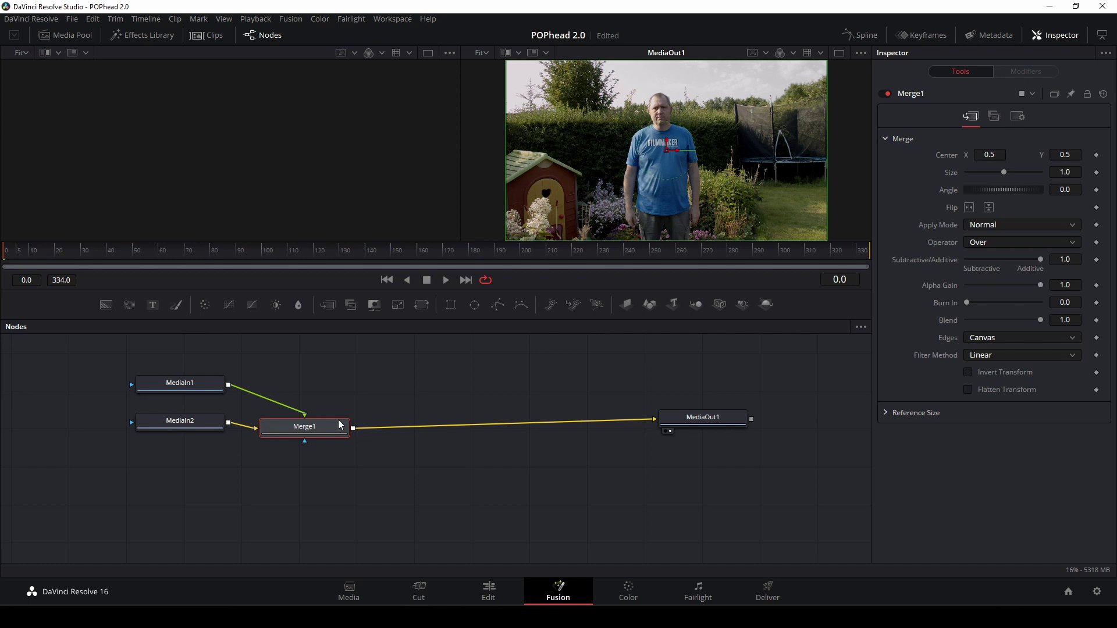
Rewire Merge1 with MediaIn1 as background and MediaIn2 as foreground, placing MediaIn2 above Merge1.
left_click_drag(295, 407, 299, 379)
left_click_drag(249, 427, 333, 425)
left_click_drag(205, 424, 171, 422)
left_click_drag(179, 382, 319, 428)
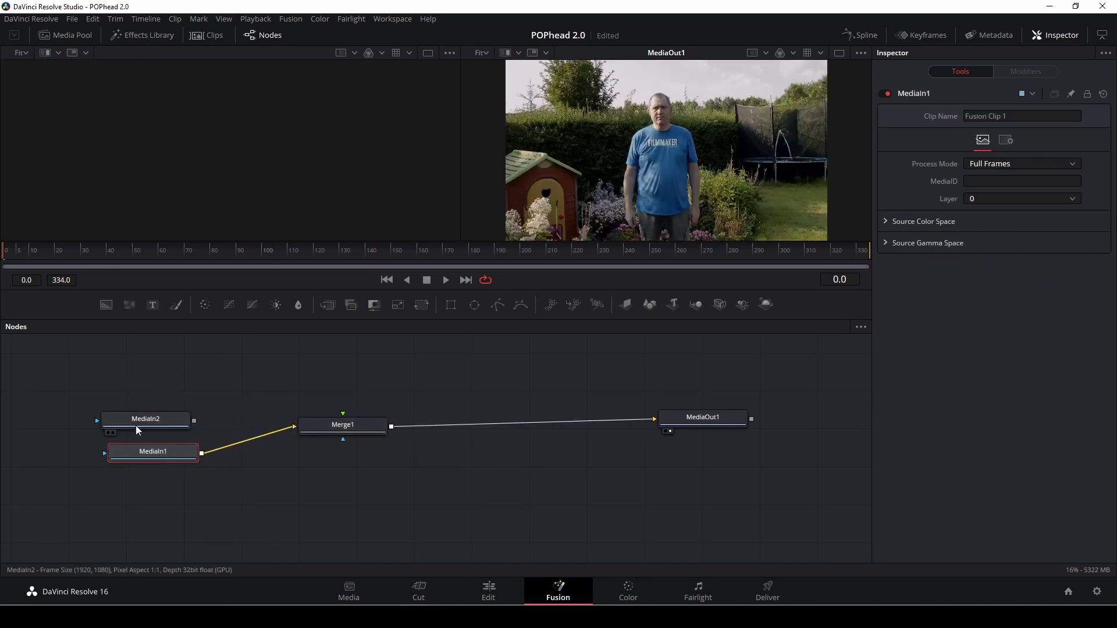
left_click_drag(139, 426, 343, 420)
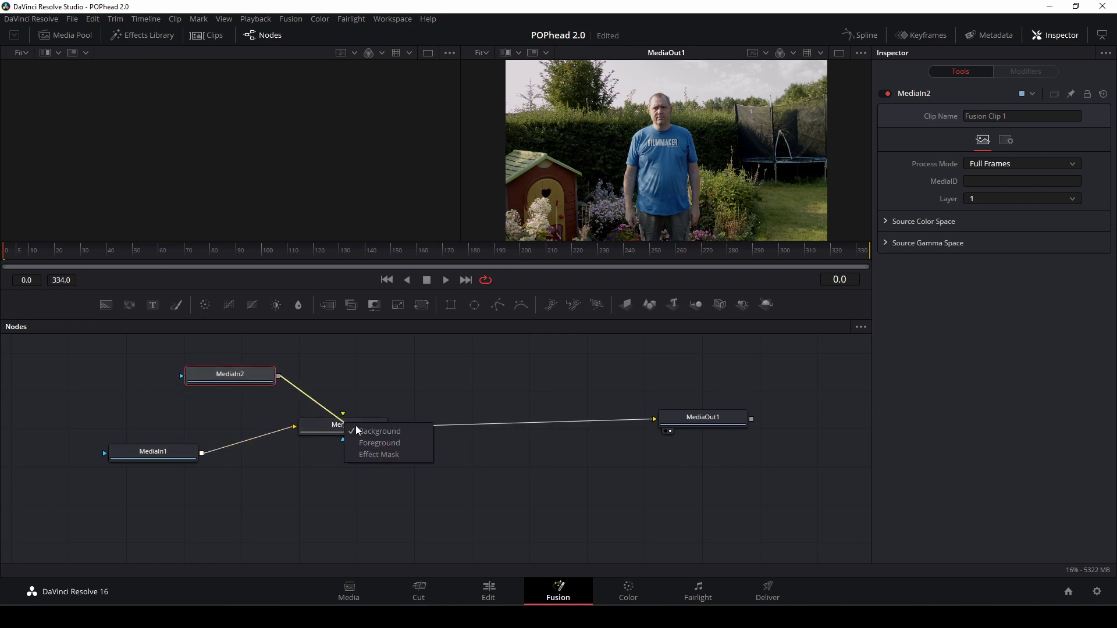
left_click(387, 442)
left_click_drag(244, 377, 361, 349)
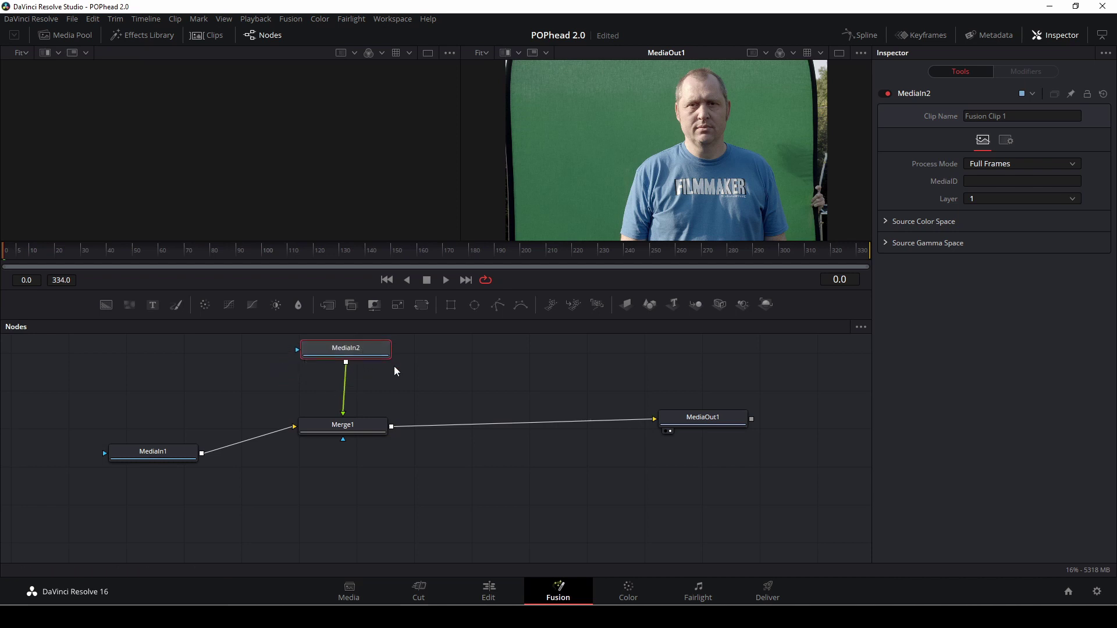
Insert a Delta Keyer node between MediaIn2 and Merge1.
key("shift+space")
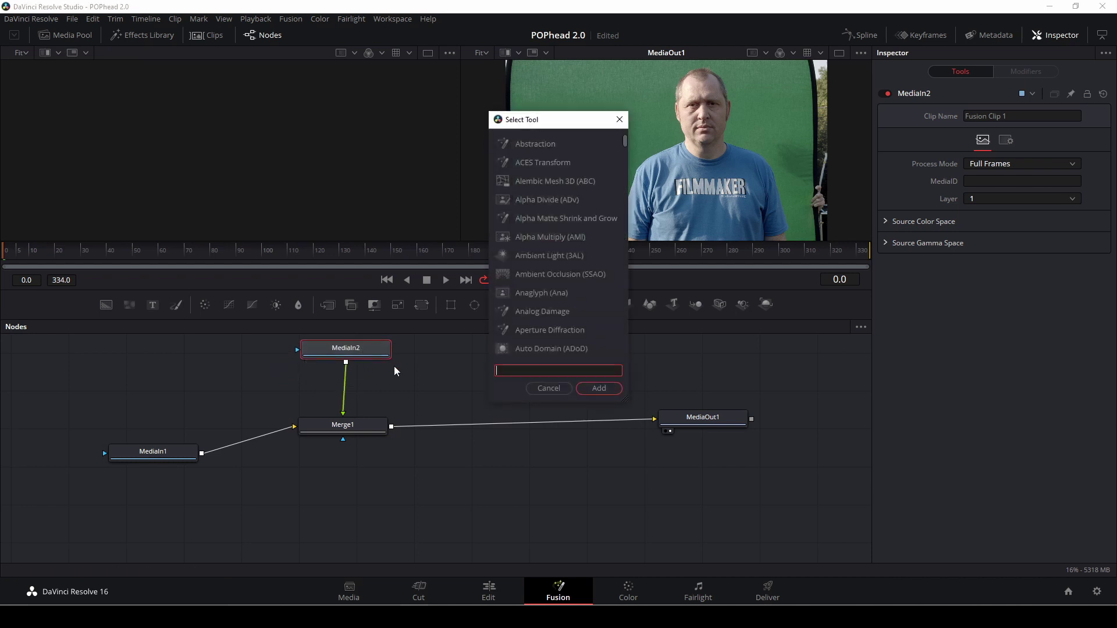
type("del")
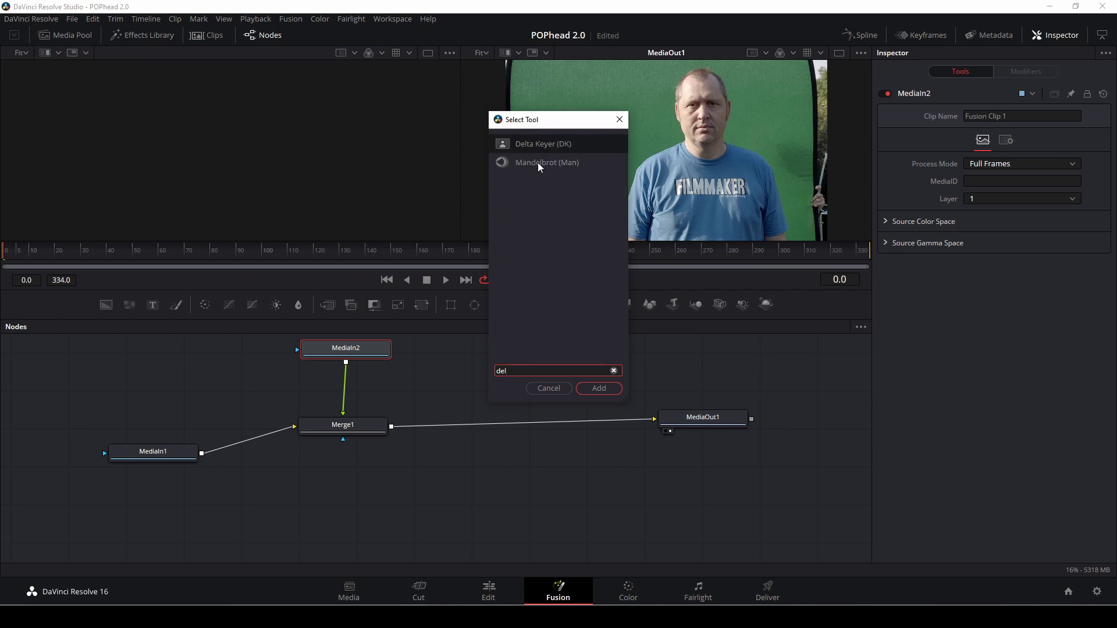
left_click(598, 389)
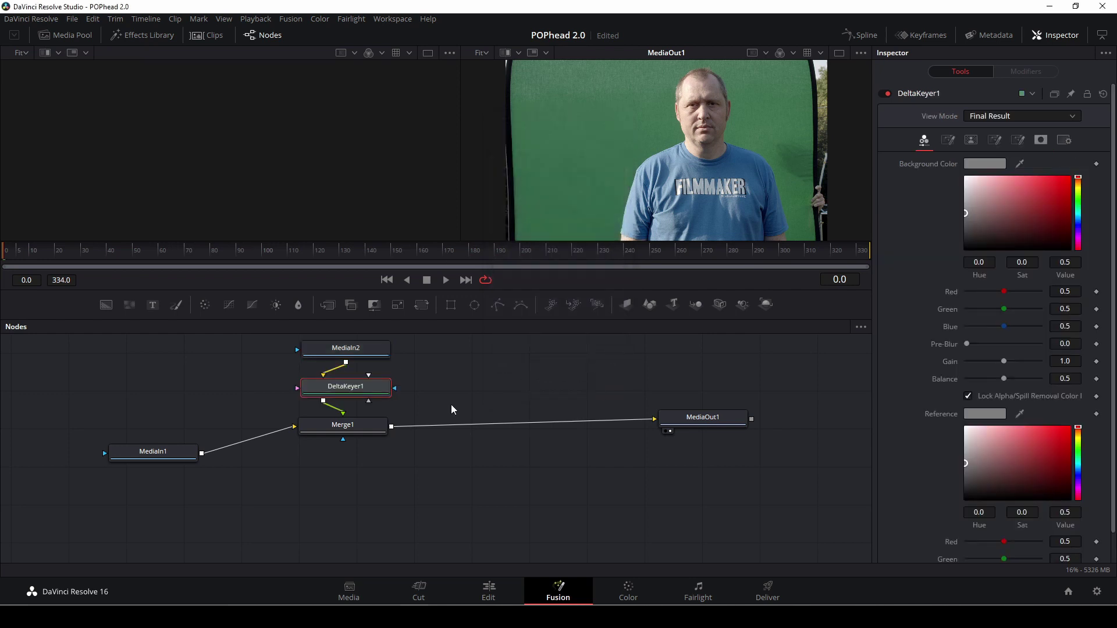
left_click_drag(379, 389, 398, 392)
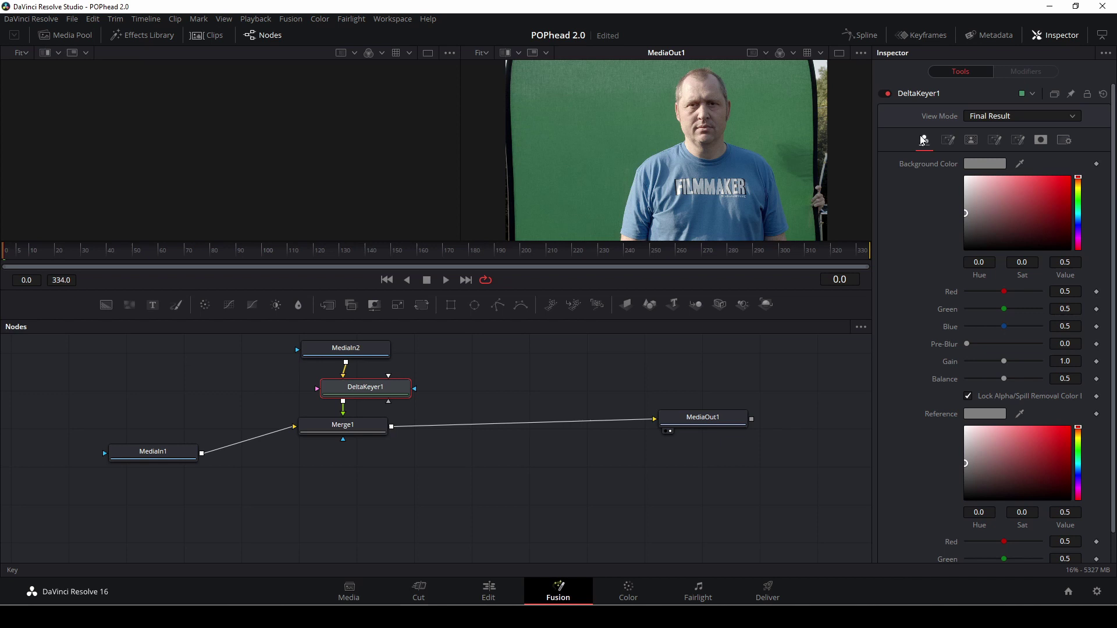
Sample the green screen as the key colour and tighten the matte threshold to 0.117–0.983.
left_click_drag(1018, 168, 652, 133)
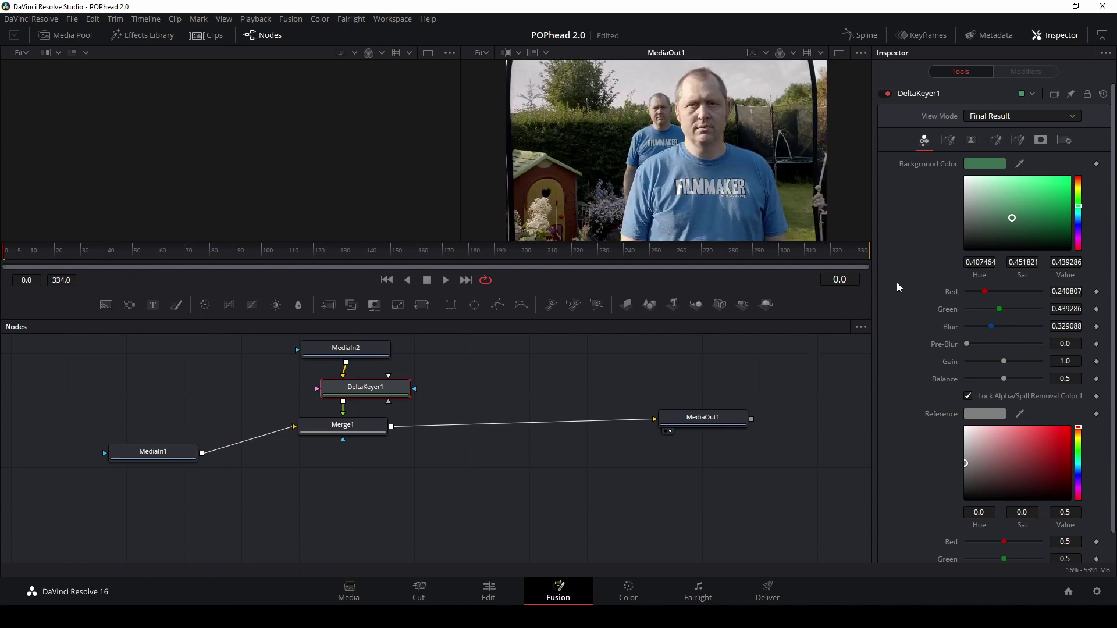
left_click(949, 140)
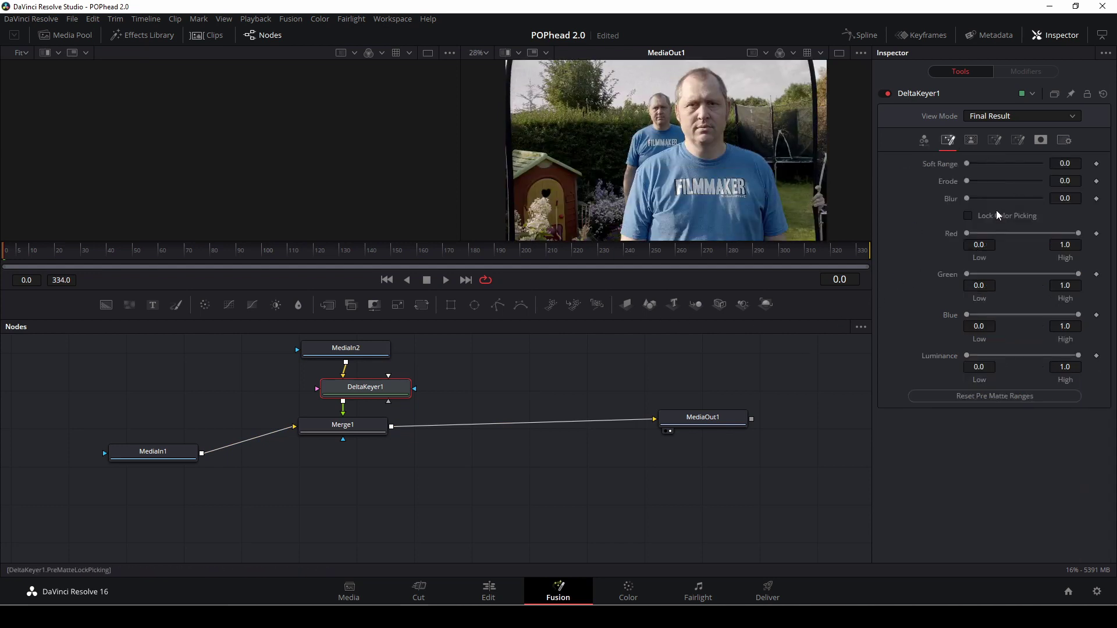
left_click(971, 141)
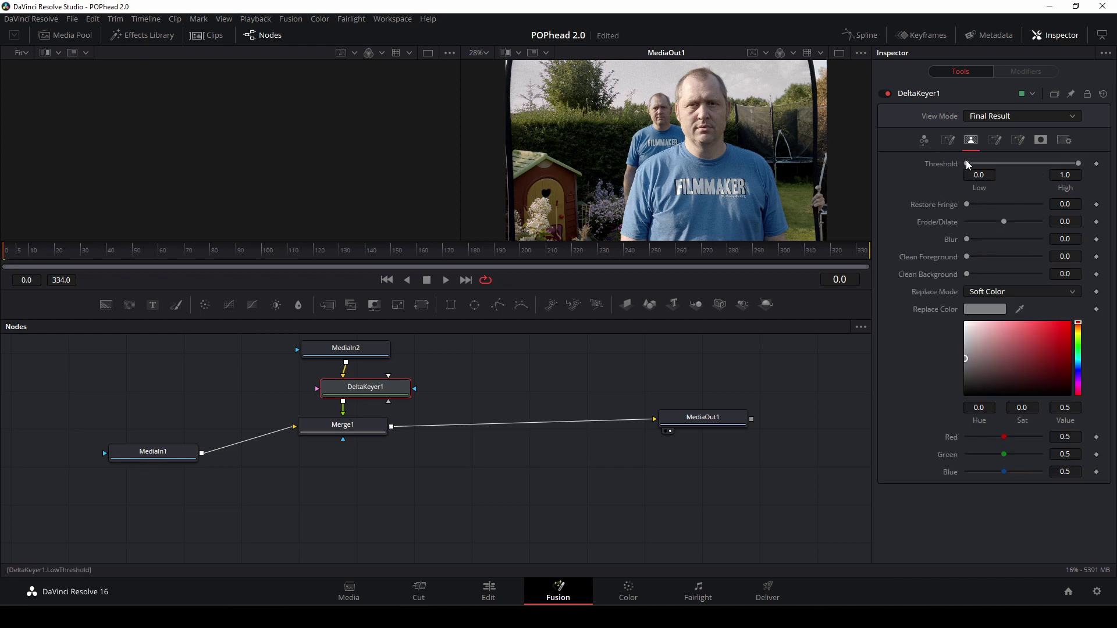
left_click_drag(972, 161, 989, 163)
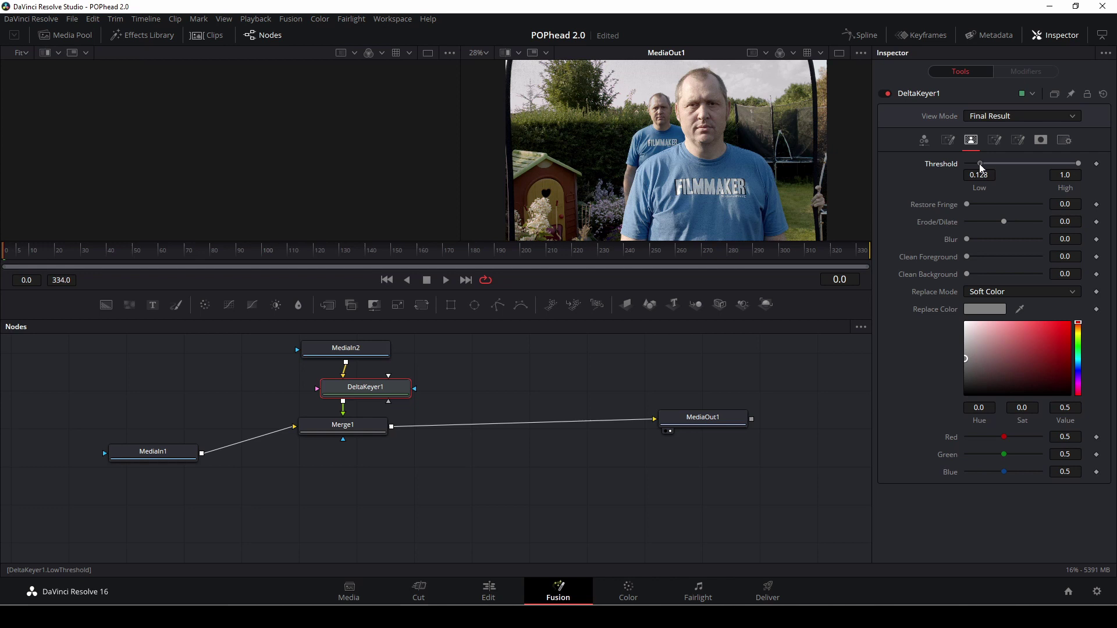
left_click_drag(1079, 165, 1058, 166)
Trace a Polygon1 outline around the man's head and wire it into DeltaKeyer1's mask input.
left_click_drag(497, 305, 473, 384)
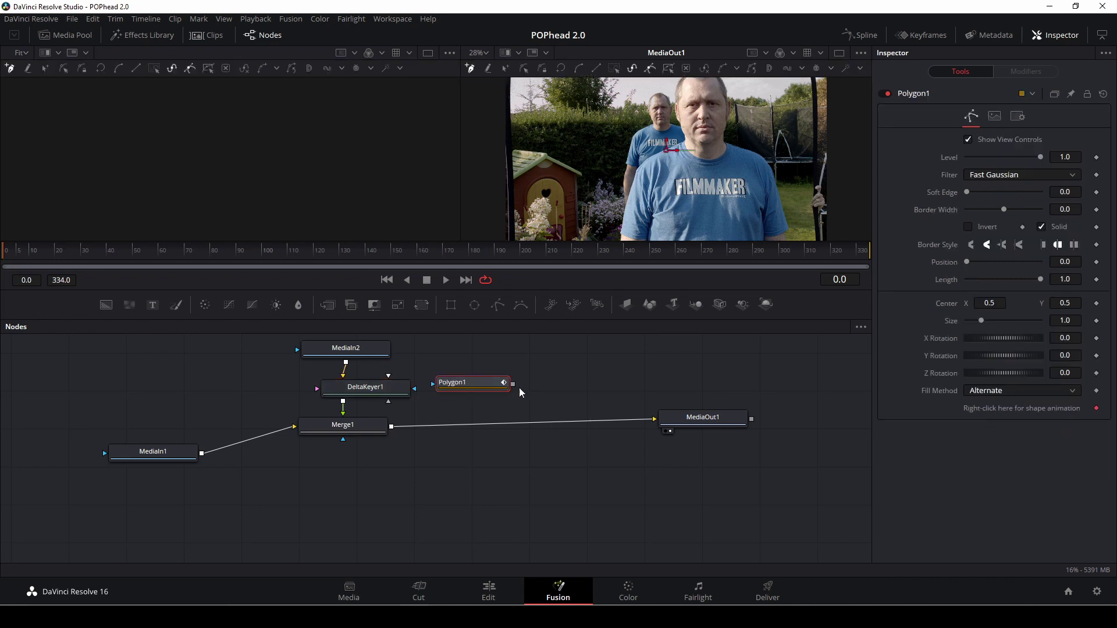
scroll(700, 148, "up", 3)
scroll(700, 148, "down", 2)
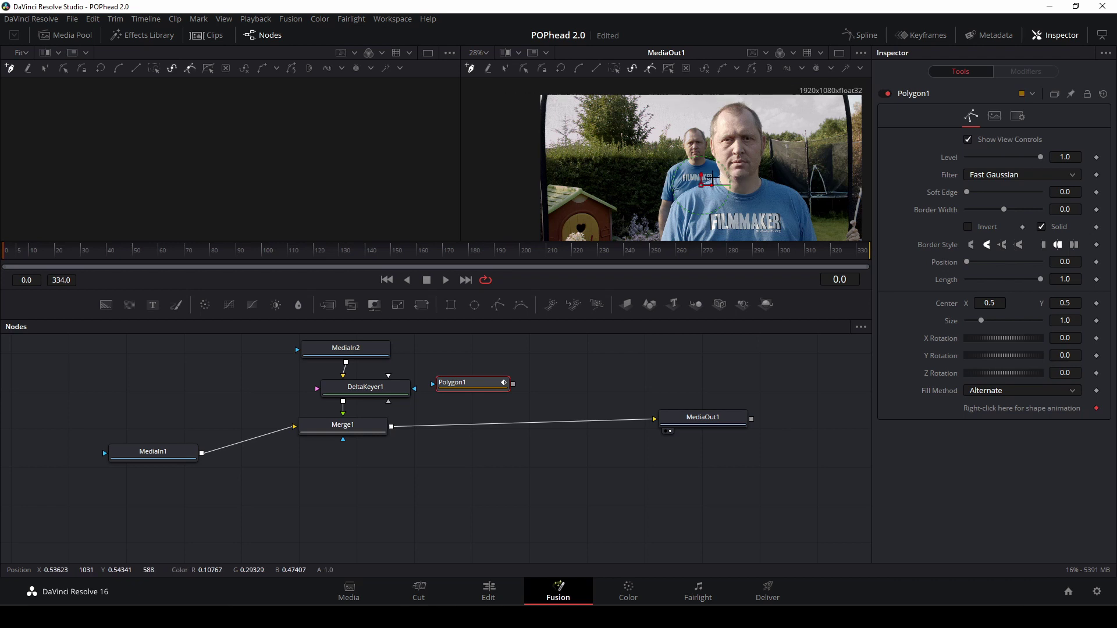
scroll(719, 163, "down", 2)
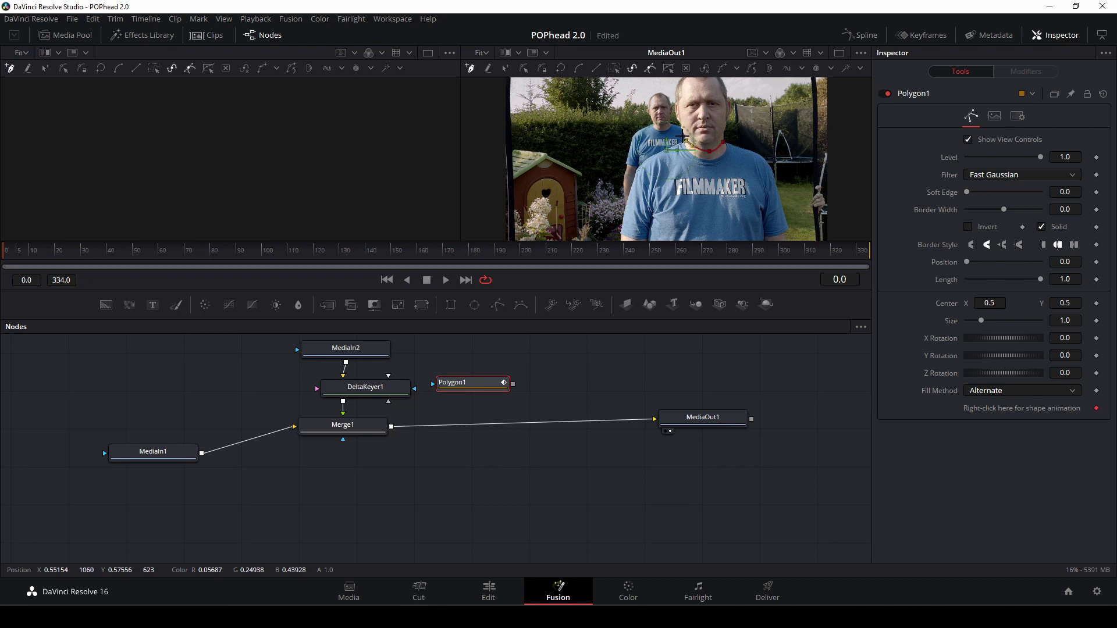
scroll(666, 124, "up", 3)
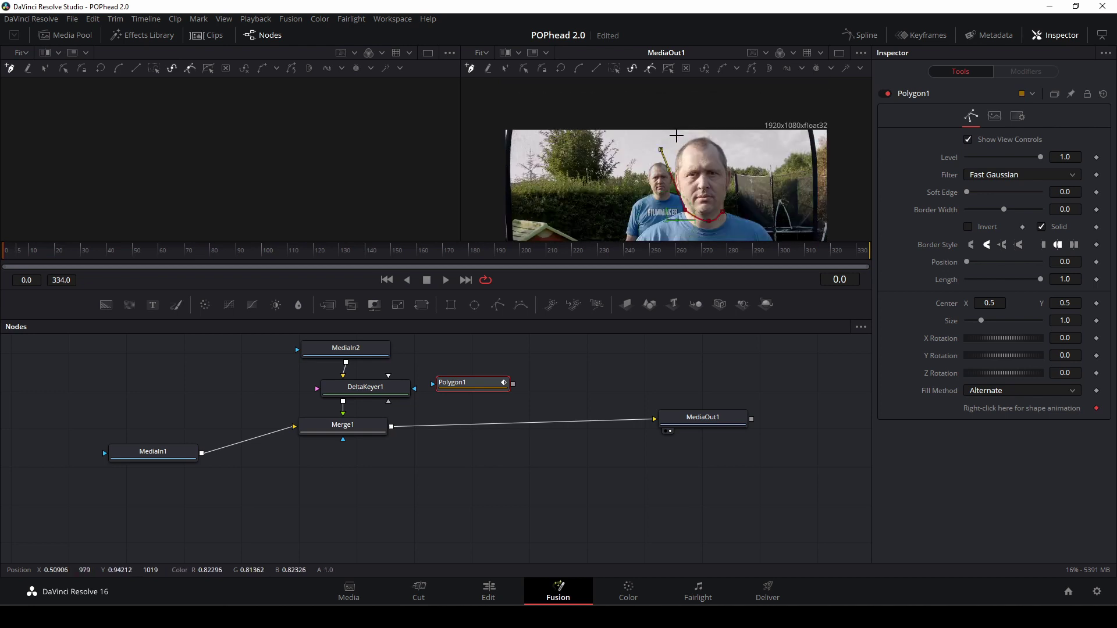
left_click(741, 139)
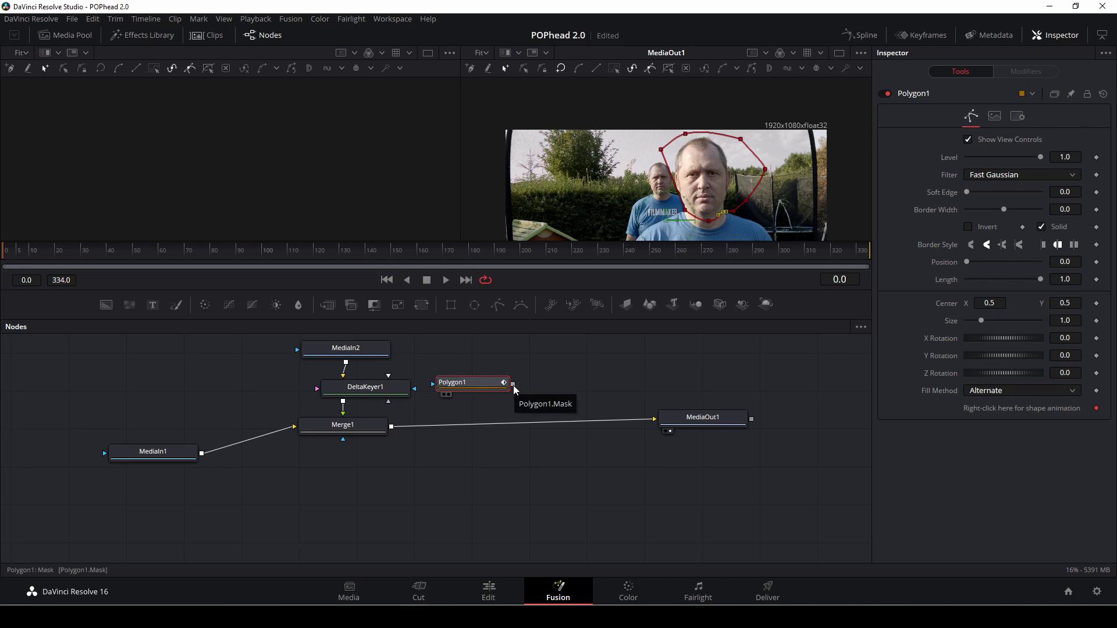
left_click_drag(512, 386, 388, 402)
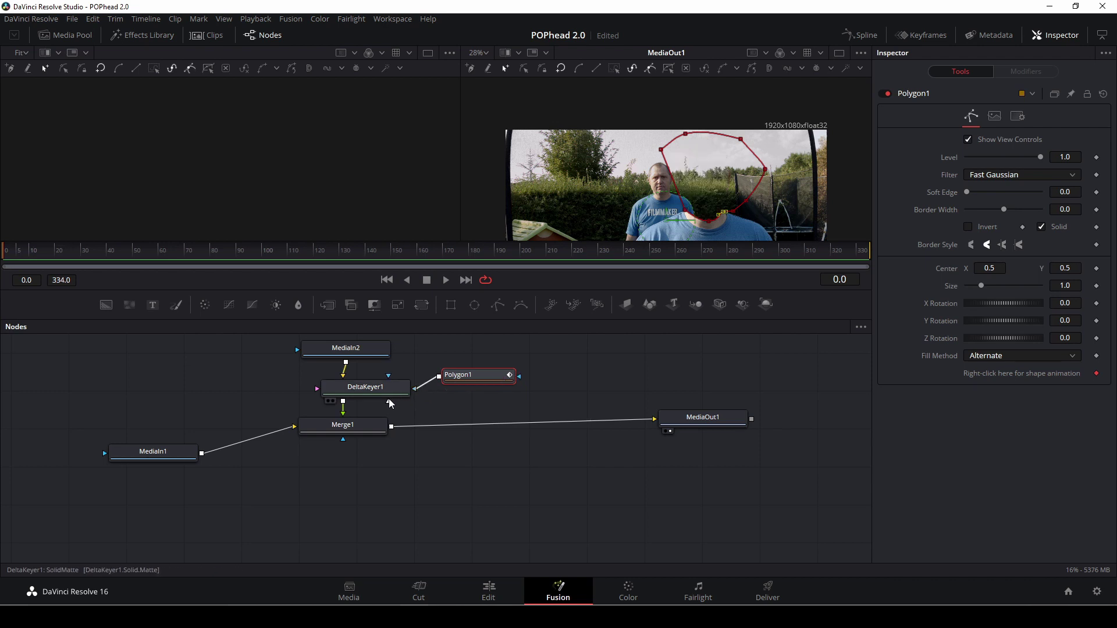
Invert the head mask, then size Merge1's foreground to 0.736 and centre it at 0.402, 0.590.
left_click(969, 229)
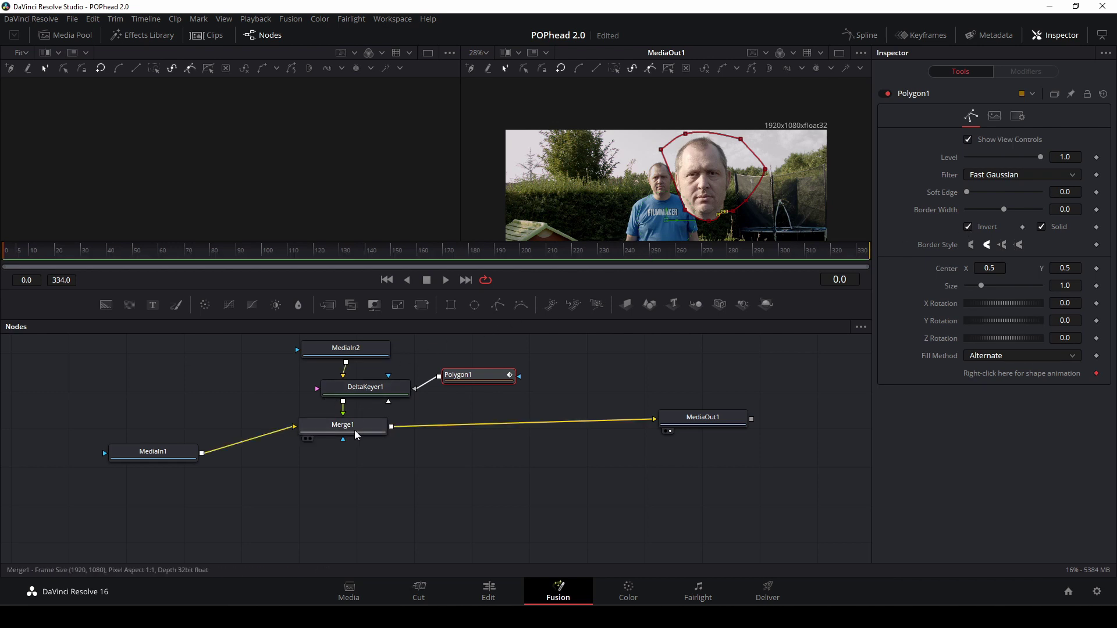
left_click(360, 426)
left_click_drag(665, 234, 627, 208)
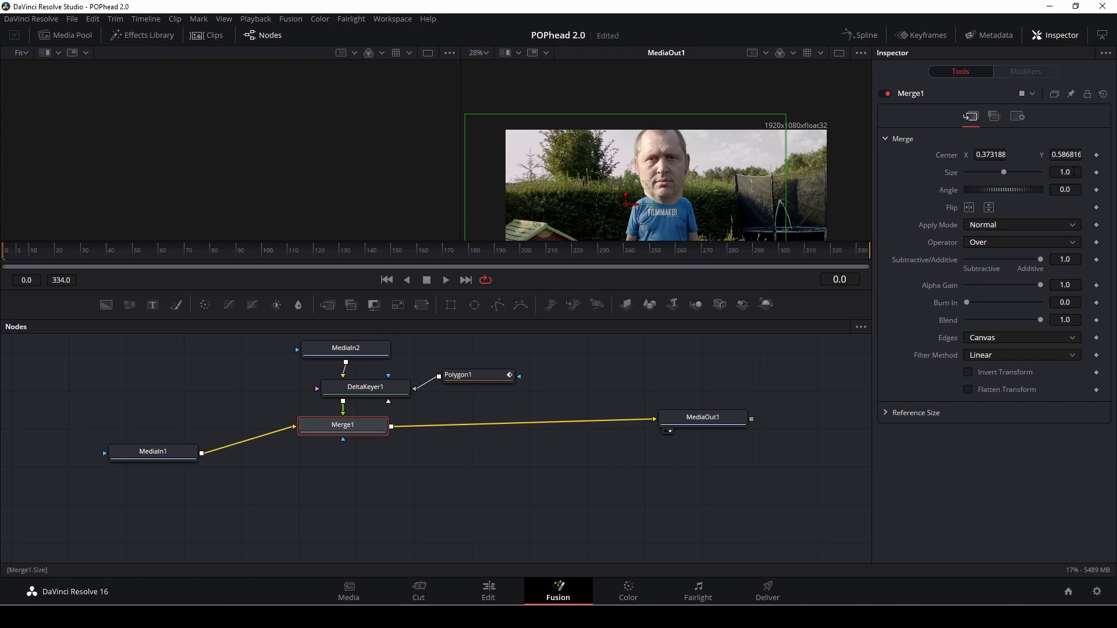
left_click_drag(1004, 172, 994, 173)
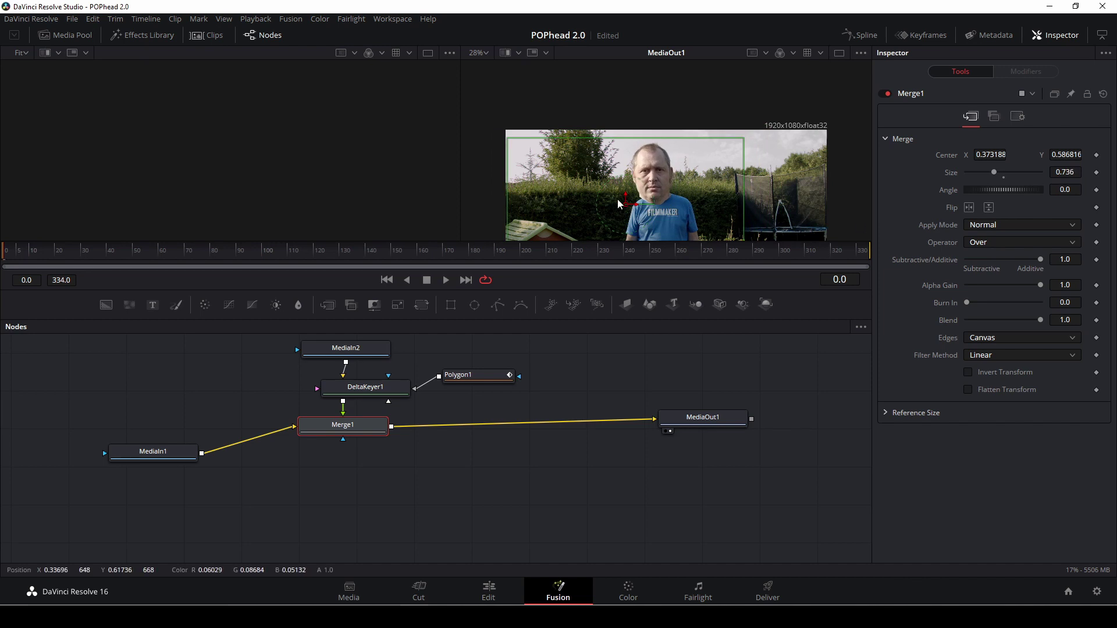
left_click_drag(626, 207, 635, 207)
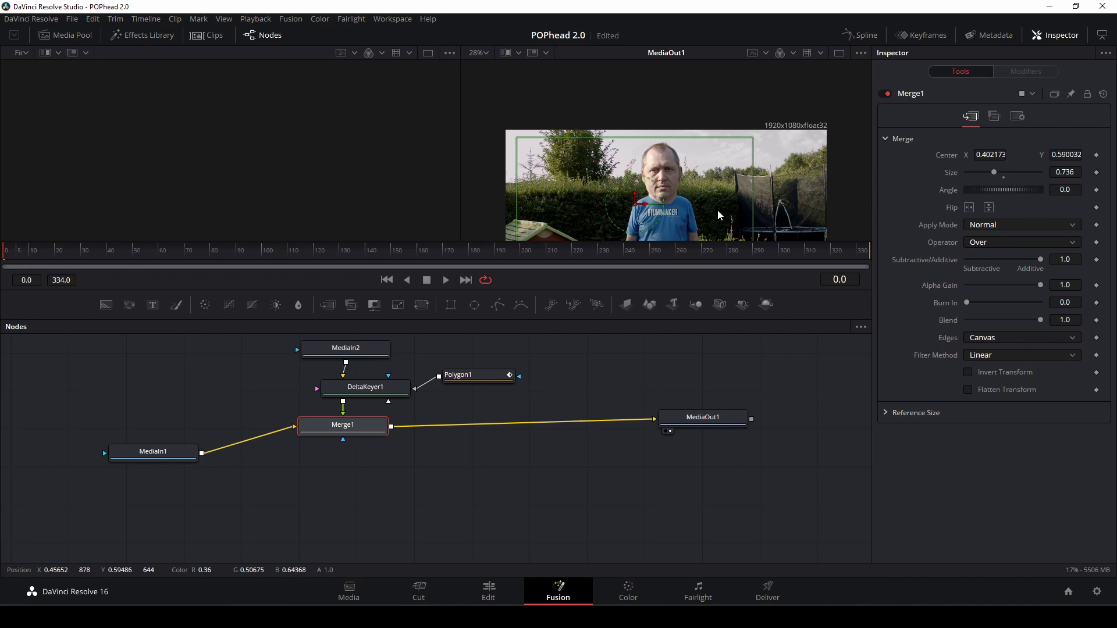
scroll(731, 214, "down", 2)
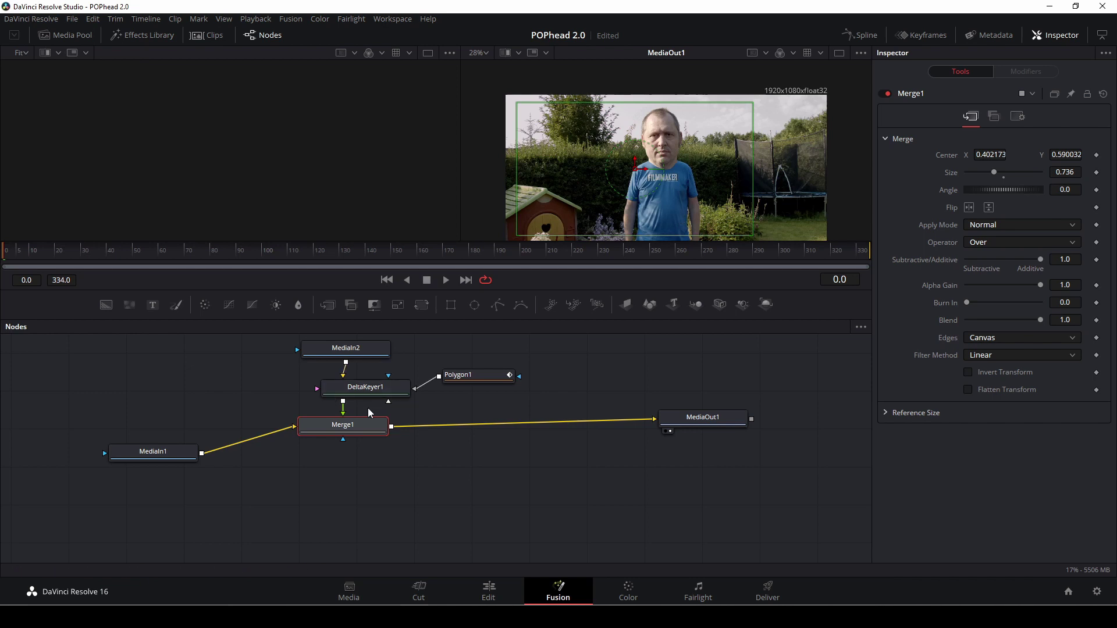
Set Polygon1's Soft Edge to 0.0035.
left_click(472, 376)
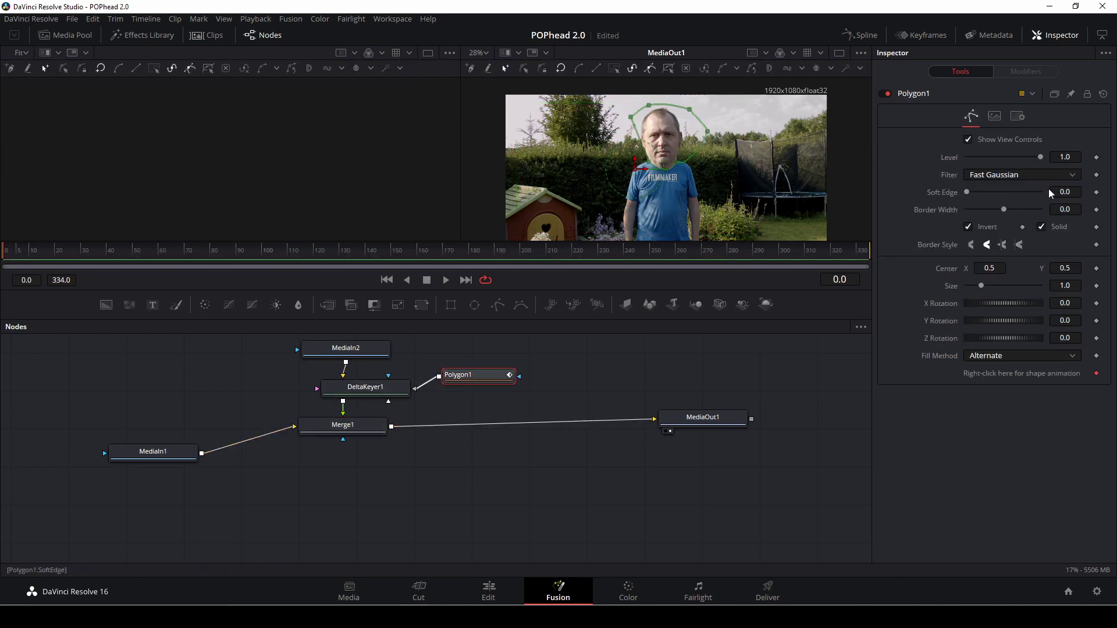
left_click(1064, 192)
type("0.0035")
key("Return")
Play the composite from frame 111 at MediaOut1, then spread MediaOut1 right and MediaIn1 left.
left_click_drag(646, 256, 295, 267)
left_click(710, 417)
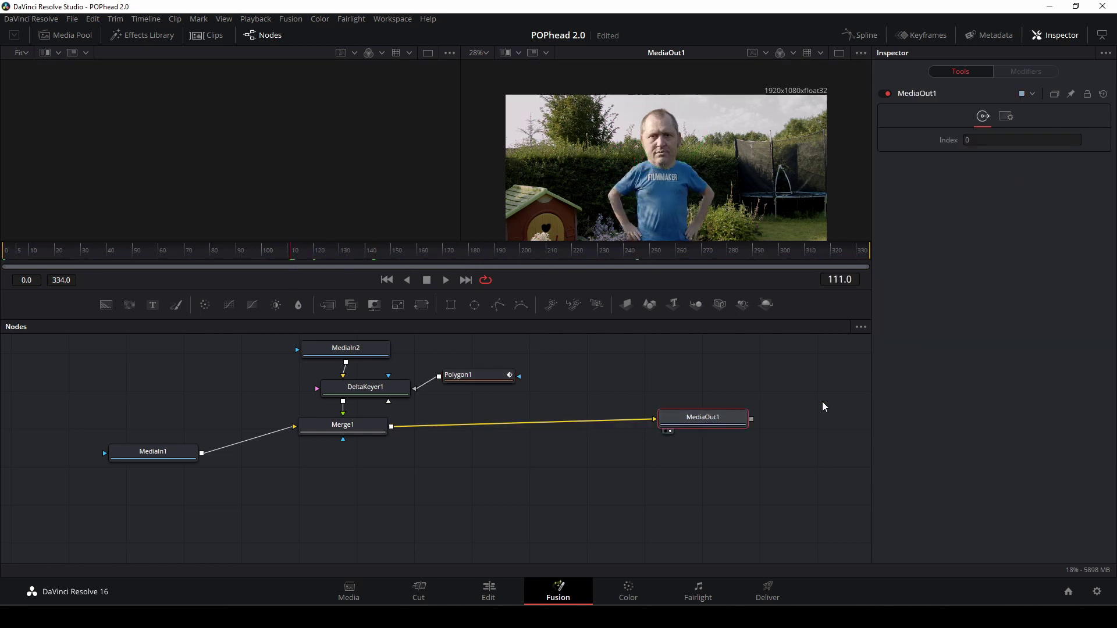
key("space")
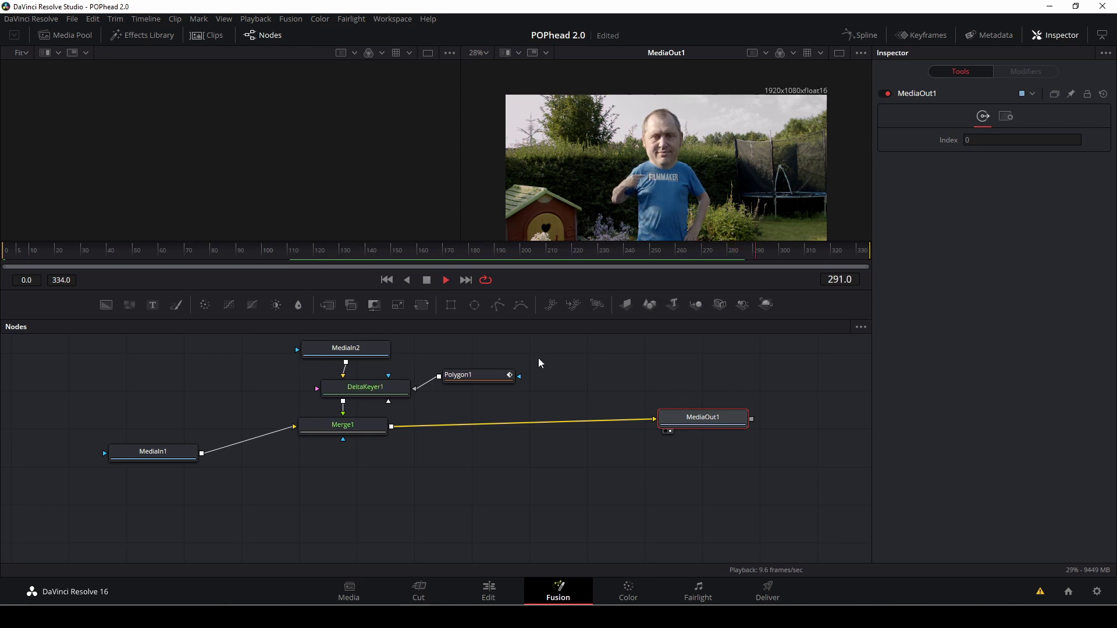
key("space")
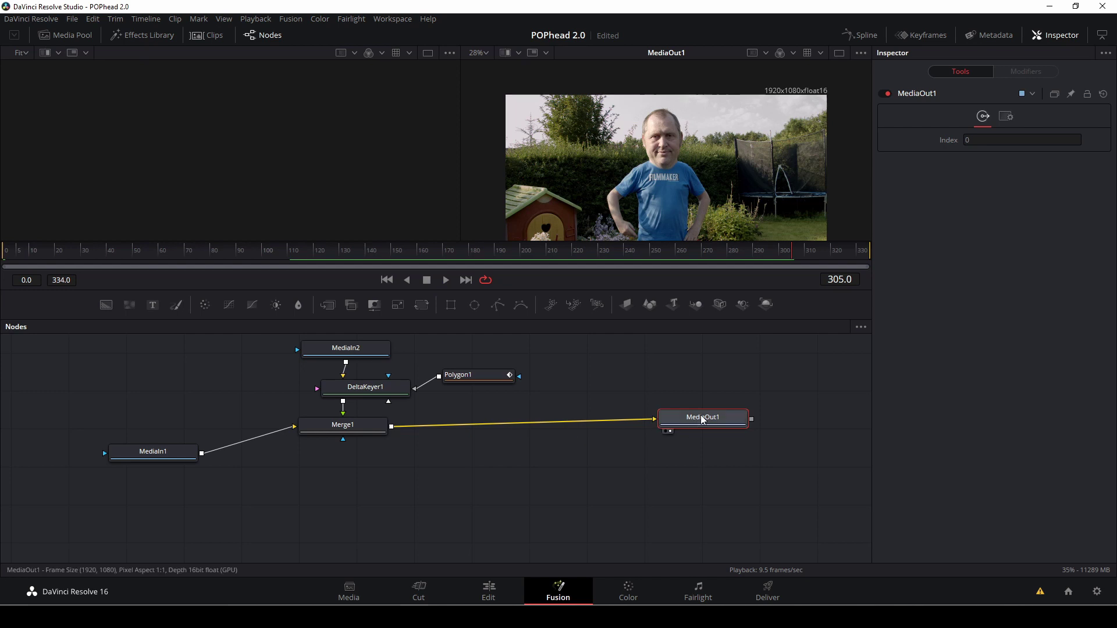
left_click_drag(703, 419, 781, 430)
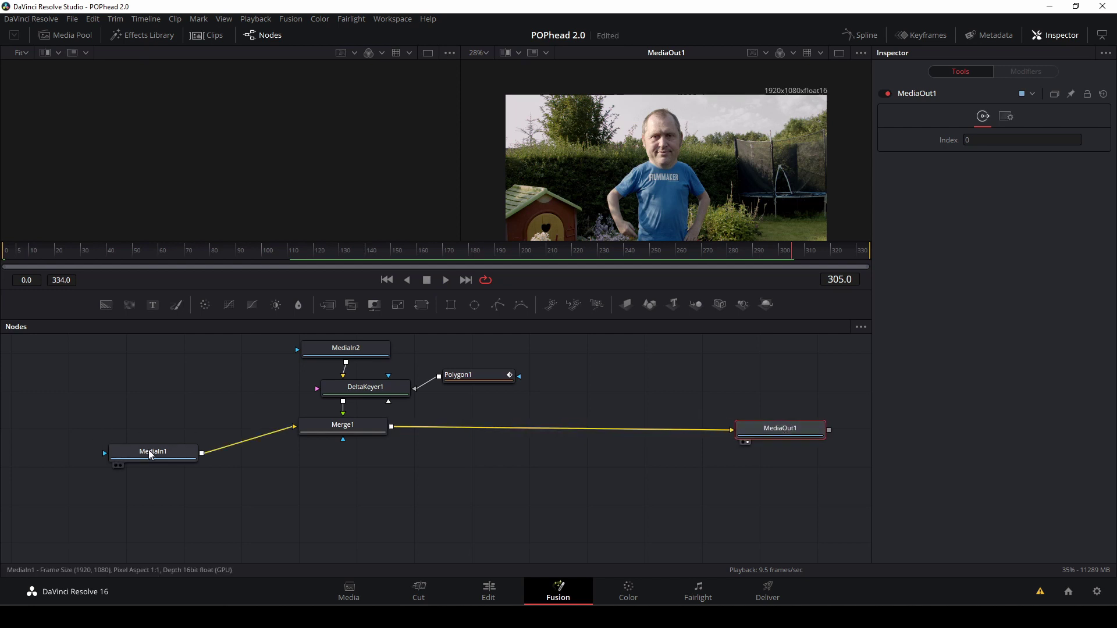
left_click_drag(150, 455, 118, 436)
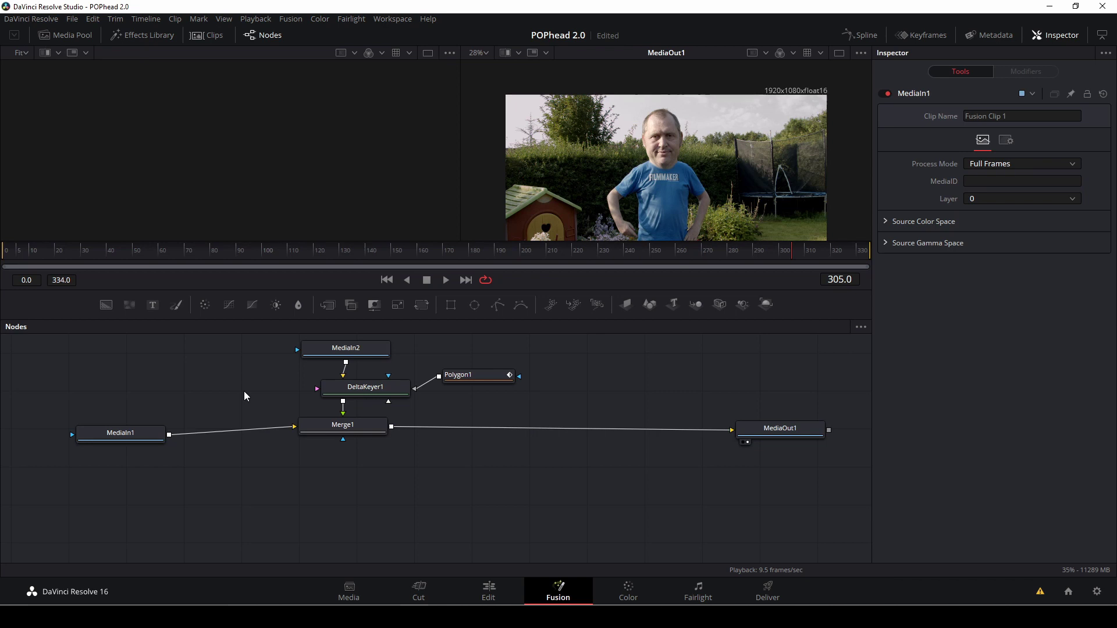
Add a Tracker node and insert Tracker1 between MediaIn1 and Merge1.
key("shift+space")
type("tra")
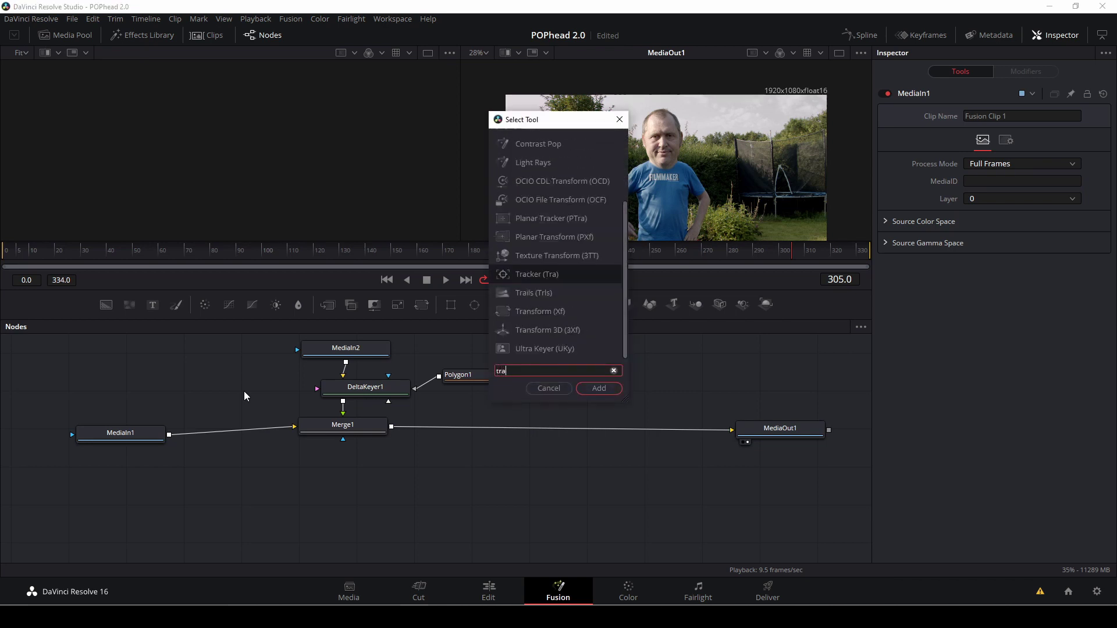
type("ck")
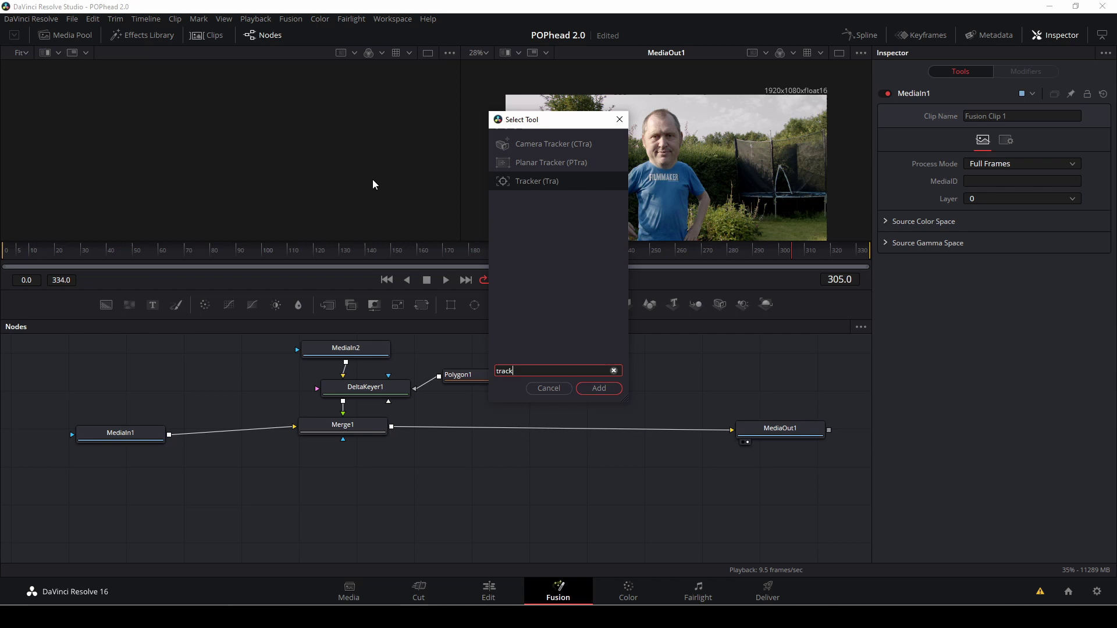
left_click(519, 180)
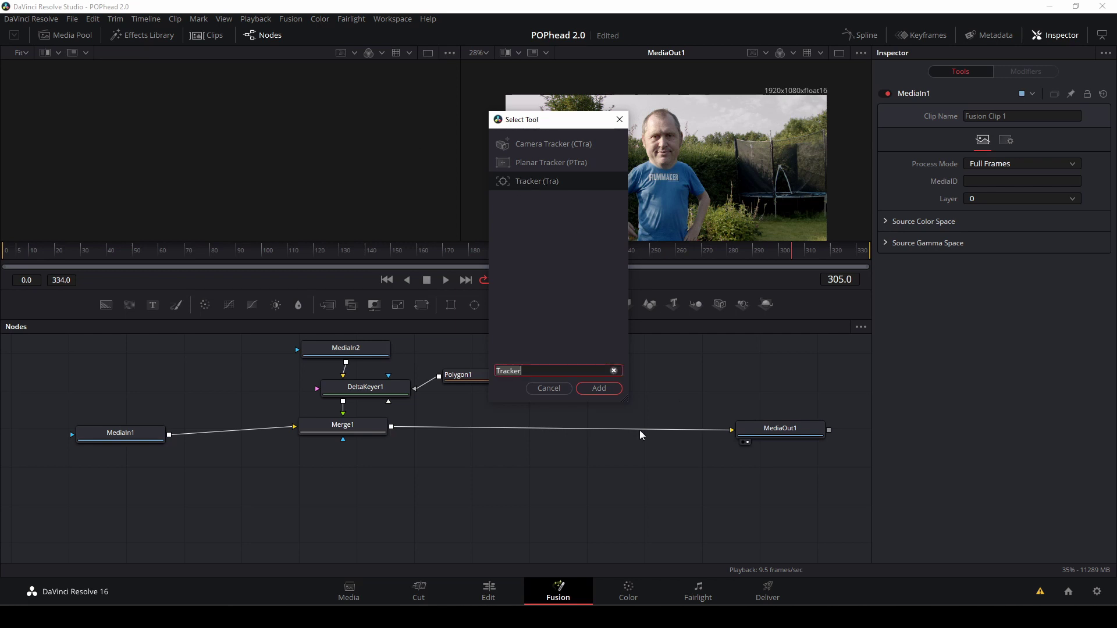
left_click(604, 389)
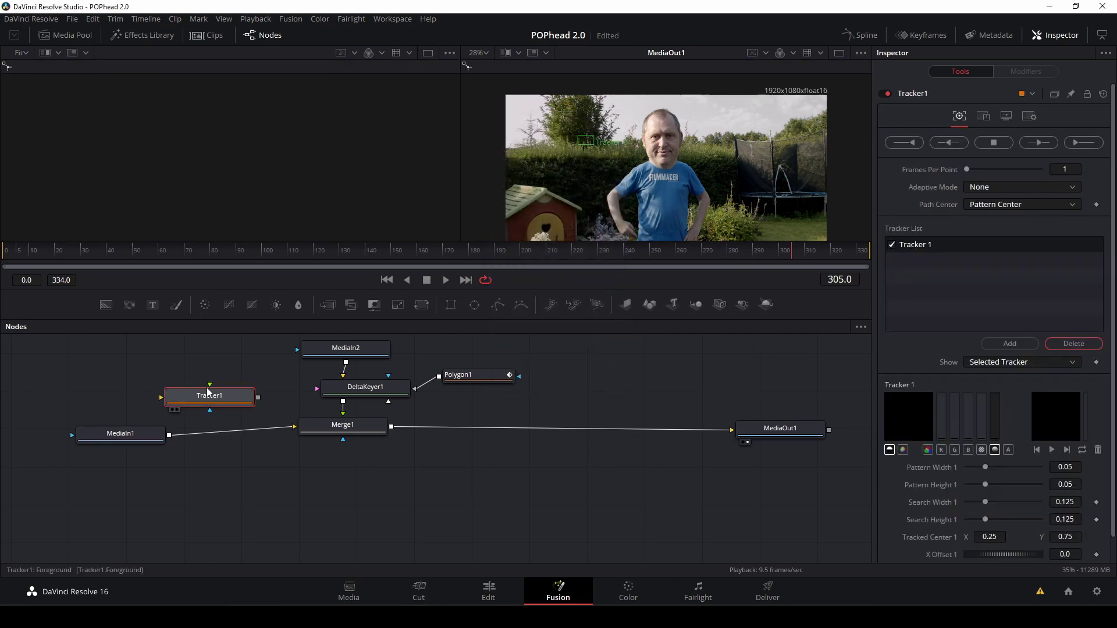
left_click_drag(208, 388, 223, 435)
left_click_drag(142, 437, 114, 434)
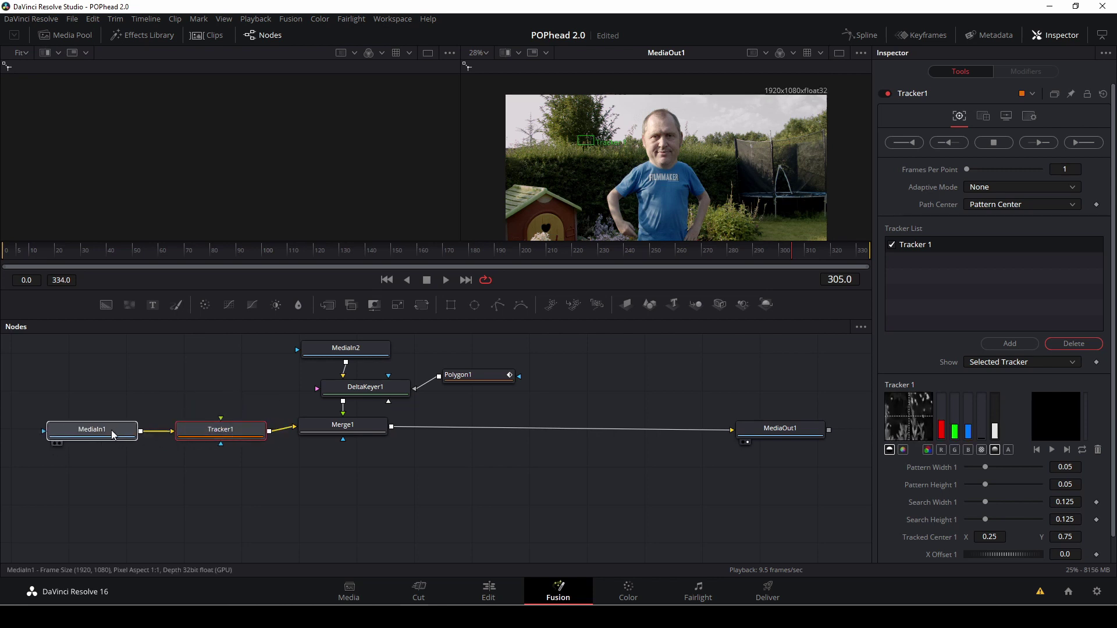
left_click(221, 436)
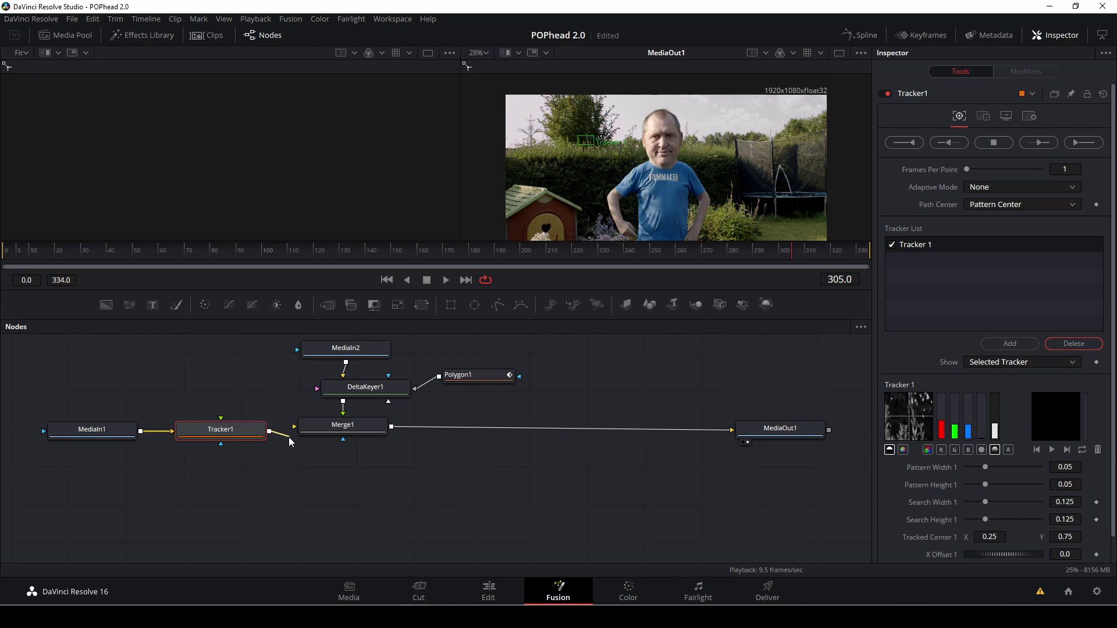
Disconnect Merge1 and route Tracker1's output directly to MediaOut1.
left_click_drag(290, 442, 458, 442)
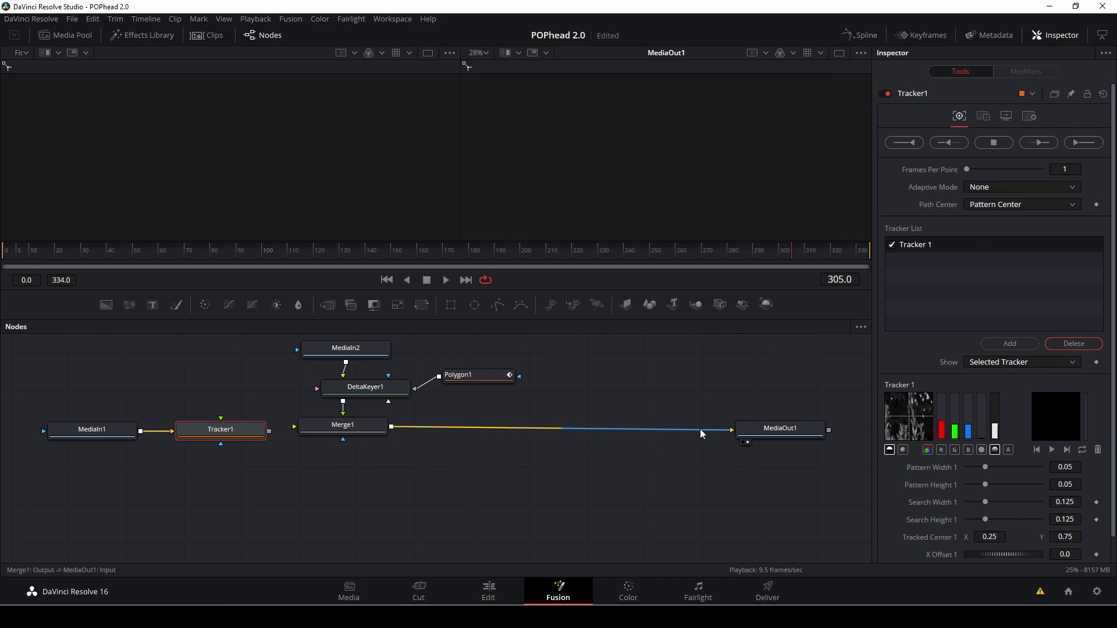
left_click_drag(700, 428, 316, 469)
left_click_drag(273, 431, 342, 474)
left_click_drag(269, 431, 744, 434)
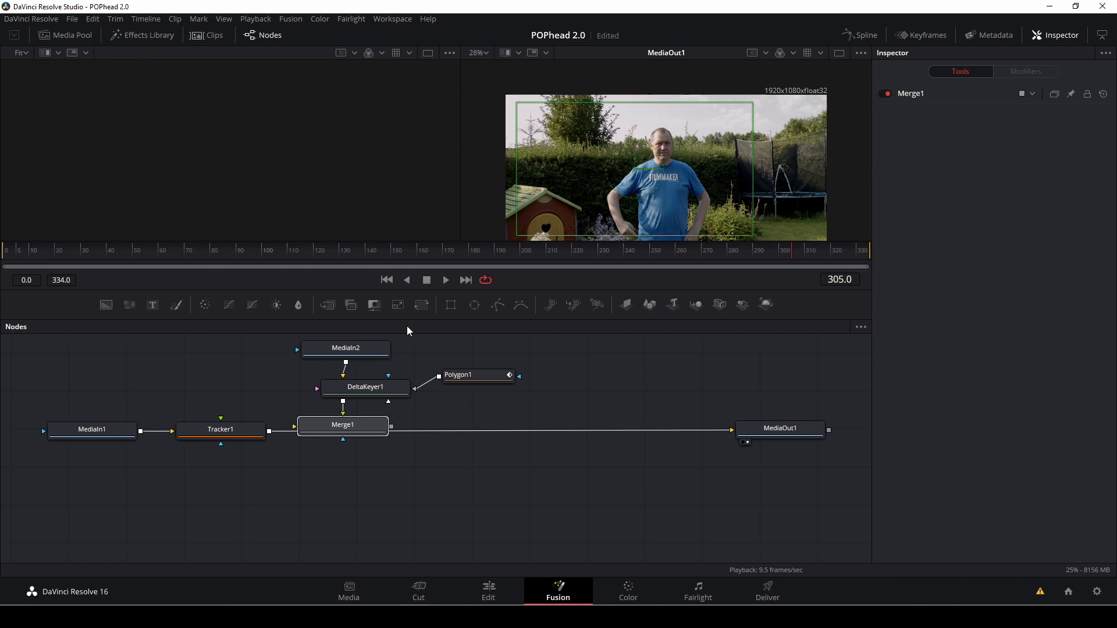
Place Tracker1's pattern box on the man's face and track forward from frame 0 to 334.
left_click(247, 431)
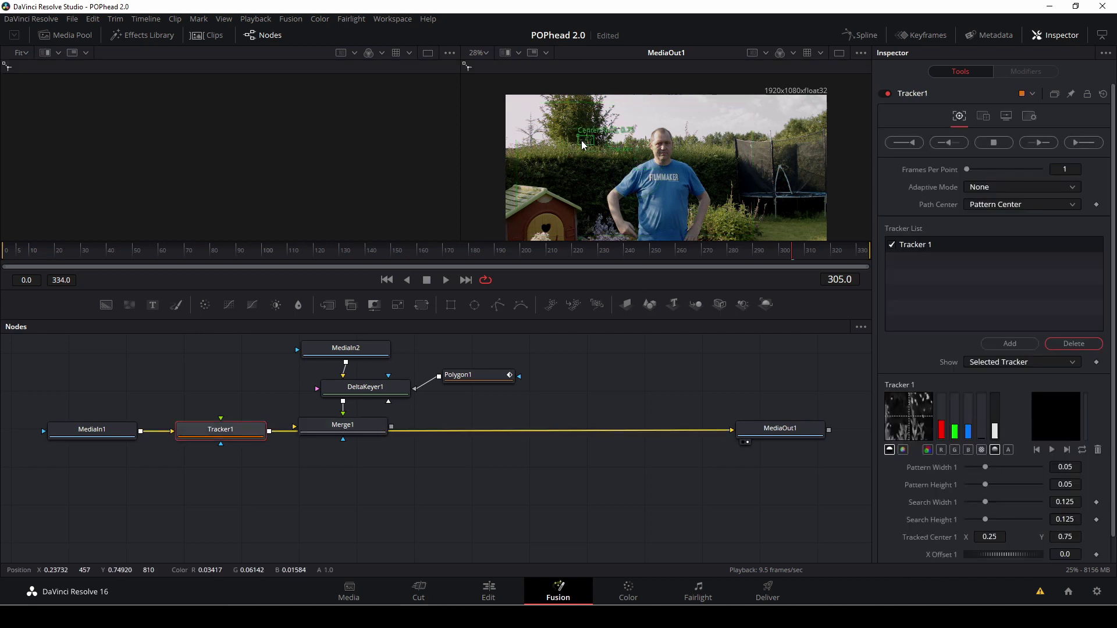
left_click_drag(579, 140, 657, 139)
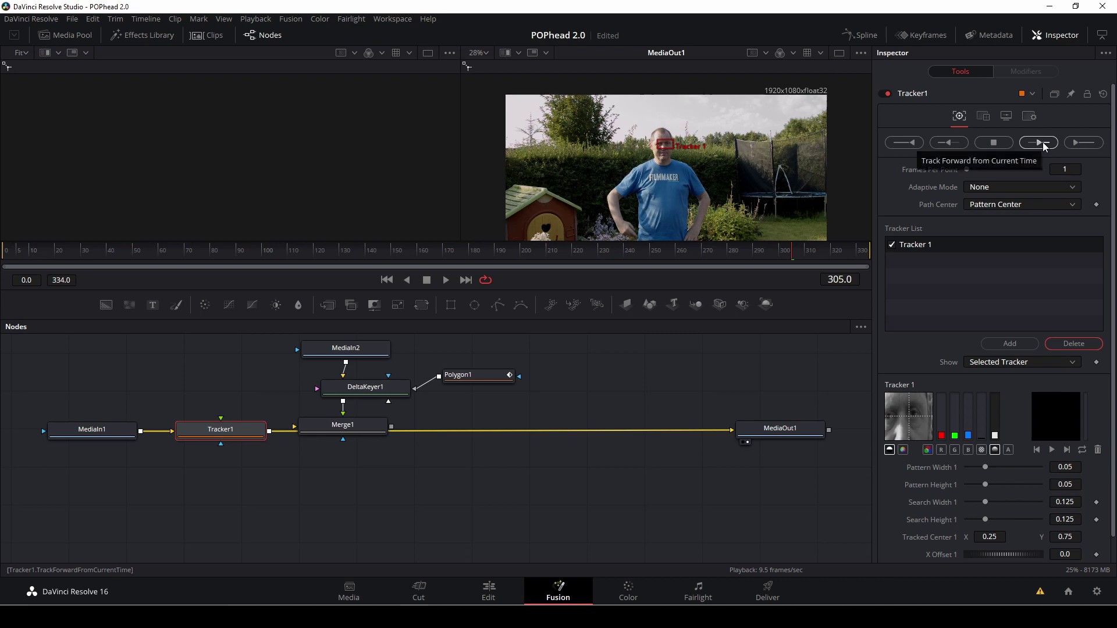
left_click_drag(792, 253, 704, 252)
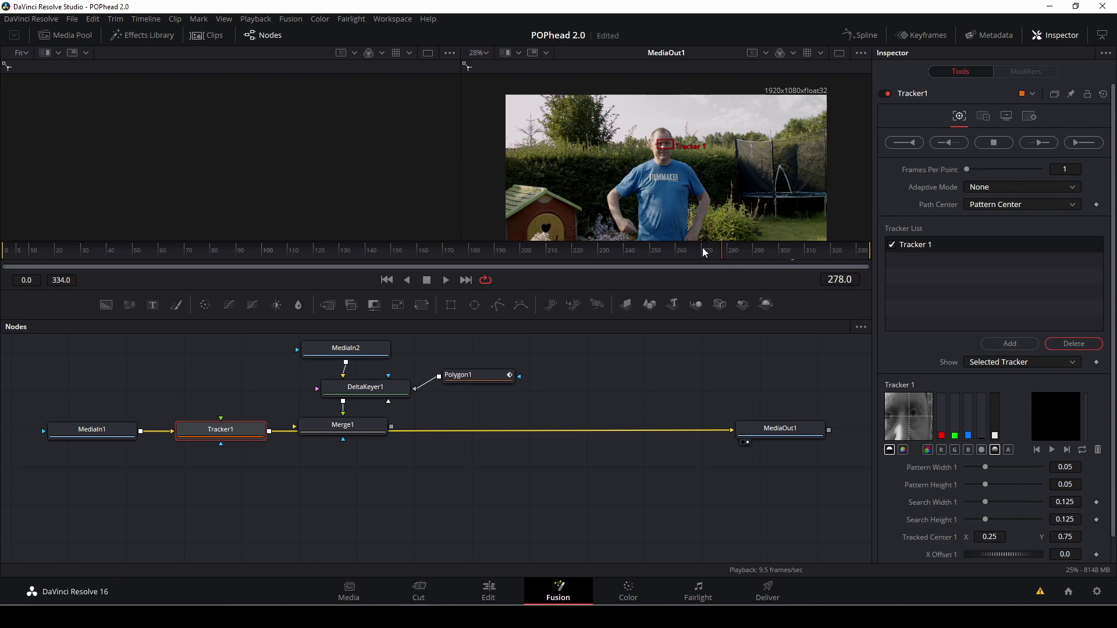
left_click_drag(274, 251, 2, 257)
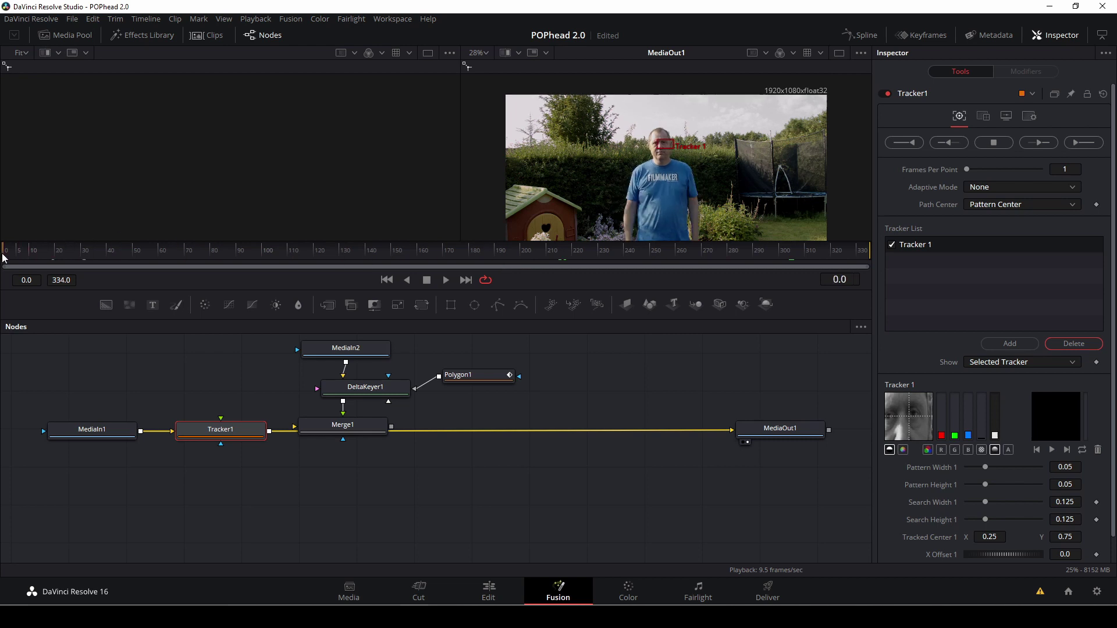
left_click(1074, 146)
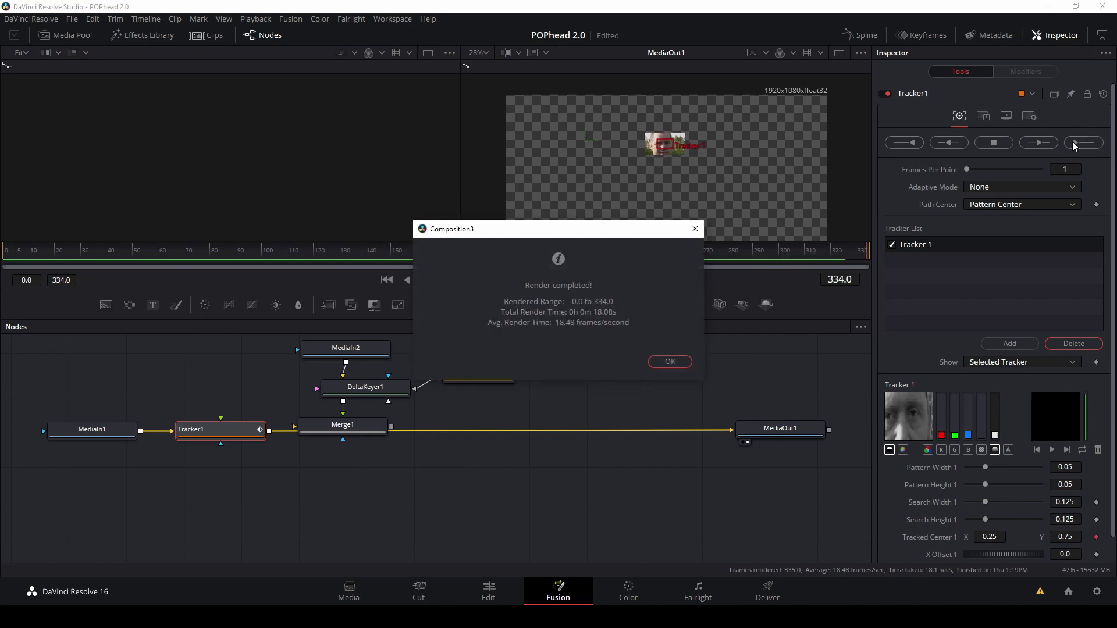
Dismiss the render-complete message and set Tracker1's operation to Match Move.
left_click(676, 362)
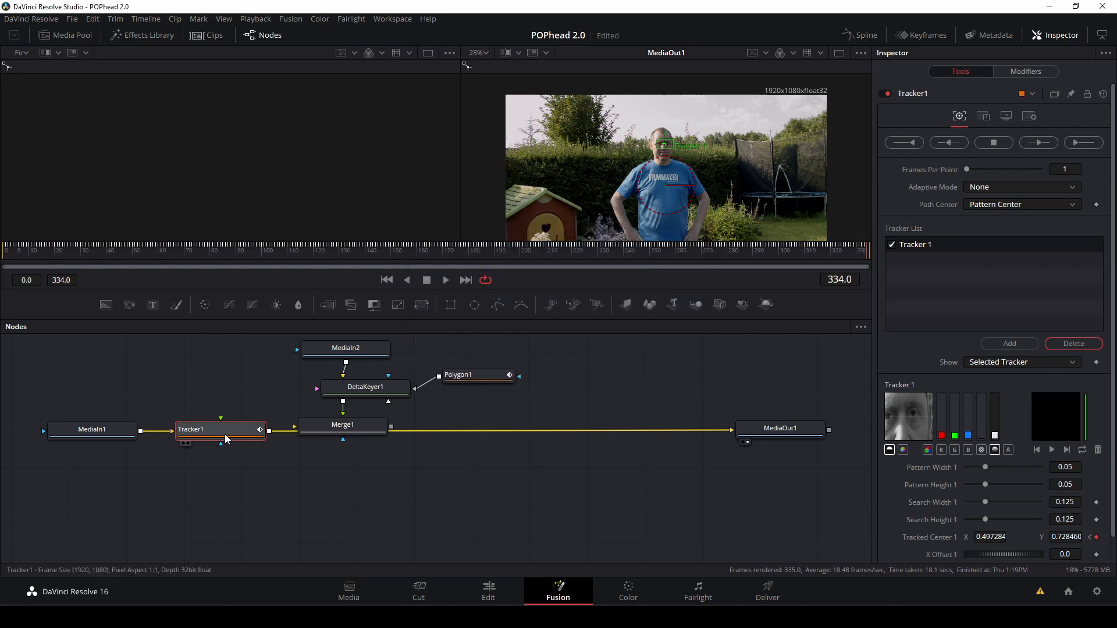
left_click(988, 118)
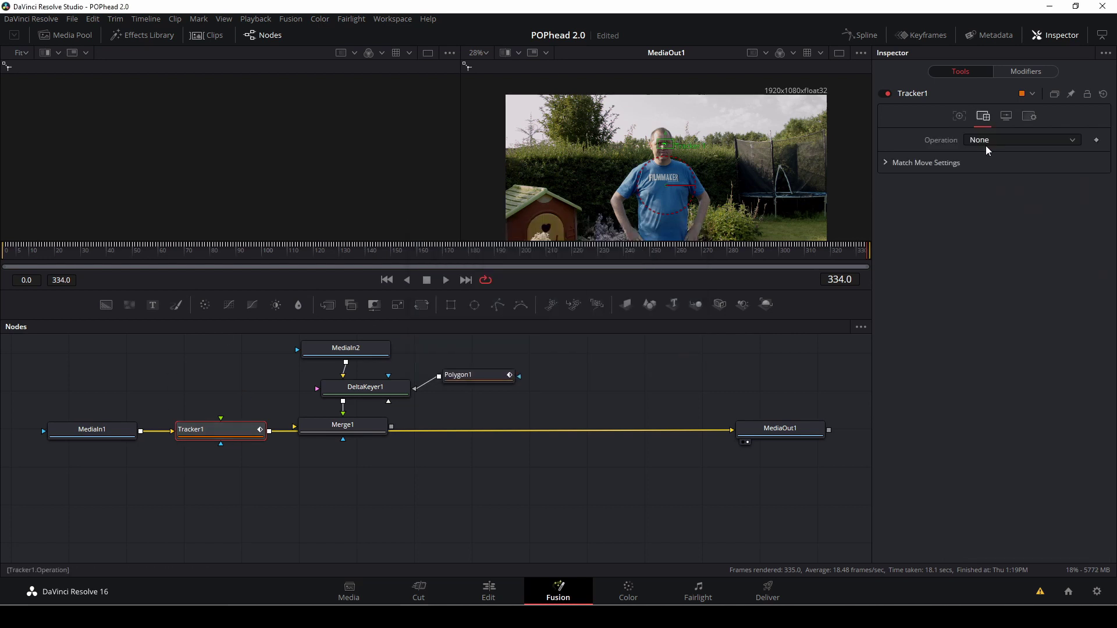
left_click(996, 142)
left_click(1003, 171)
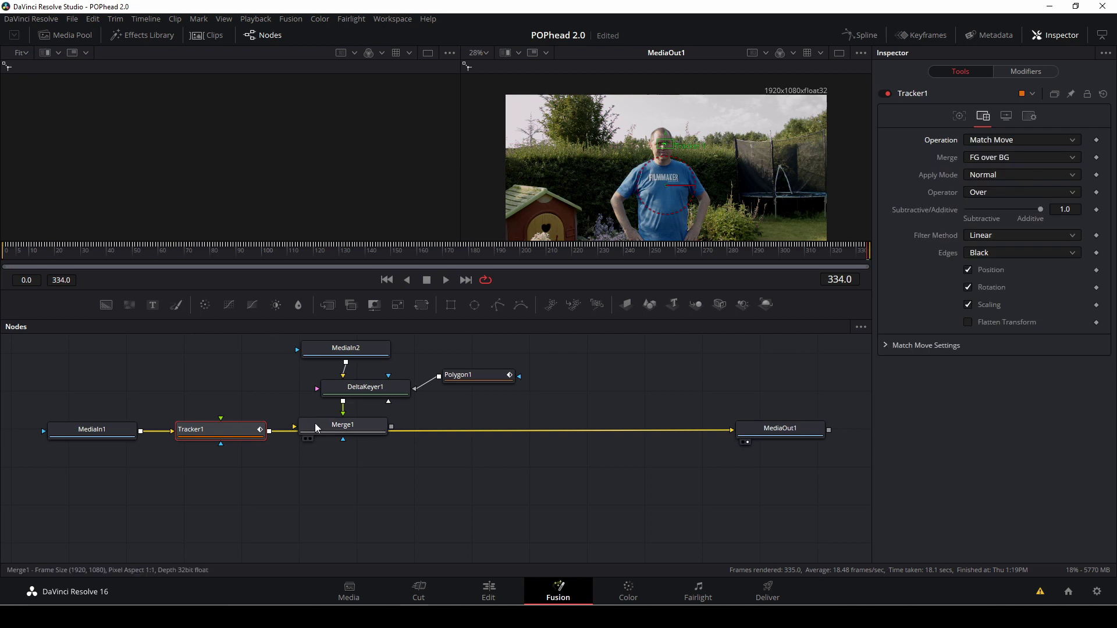
Insert Merge1 between Tracker1 and MediaOut1 and reconnect Polygon1 as DeltaKeyer1's mask.
left_click_drag(315, 423, 371, 431)
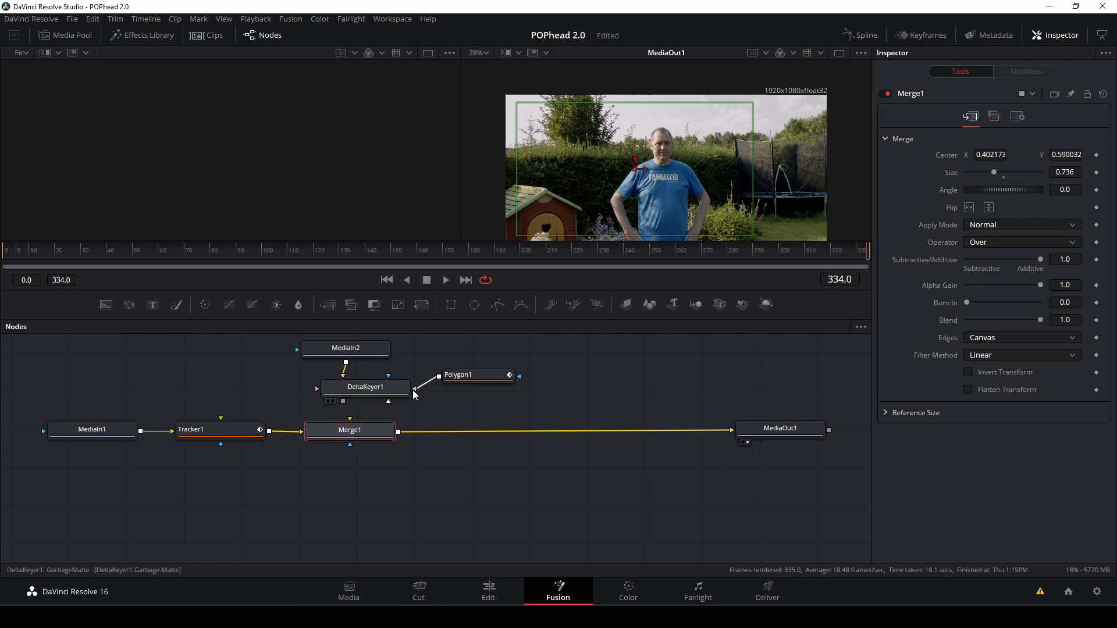
left_click_drag(413, 390, 356, 431)
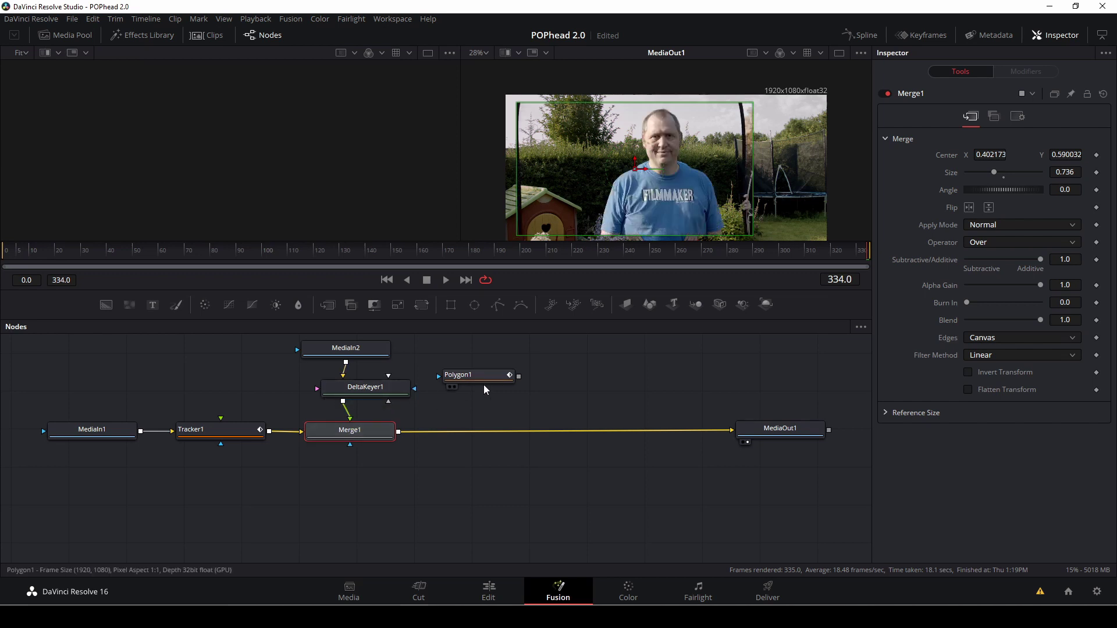
left_click_drag(519, 376, 386, 401)
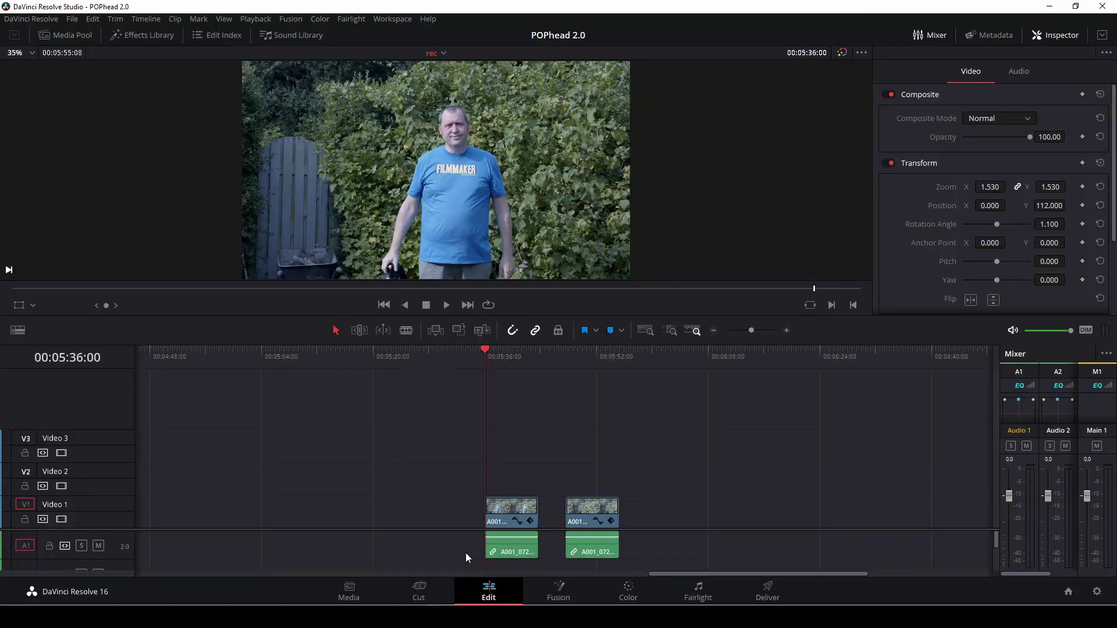
Duplicate the first garden clip onto Video 2 without its linked audio.
left_click_drag(488, 353, 513, 383)
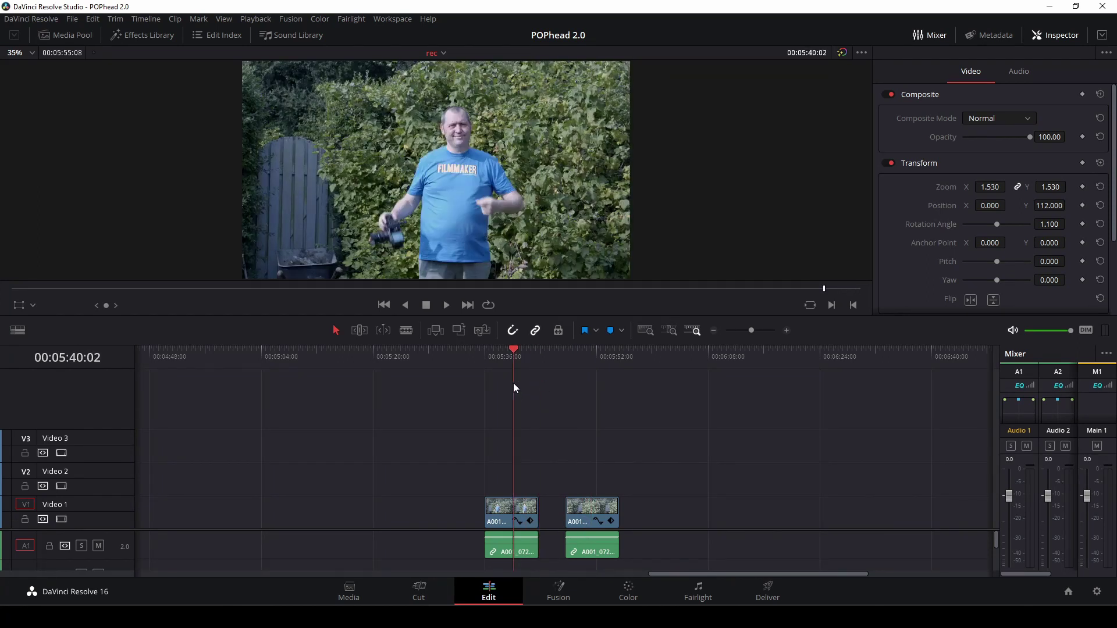
left_click(501, 514)
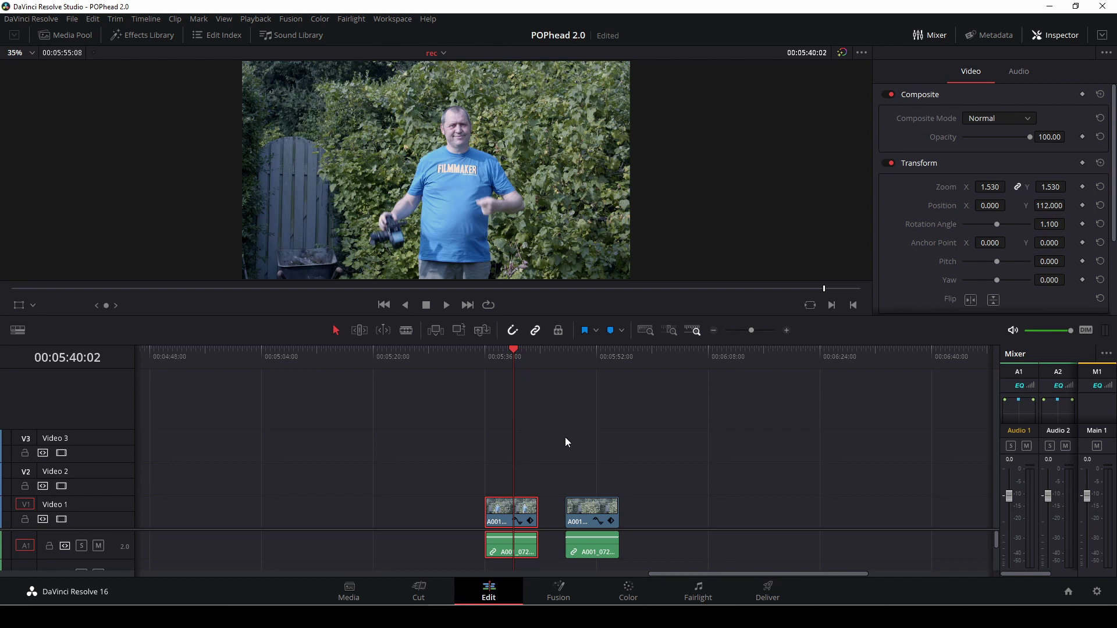
left_click(536, 331)
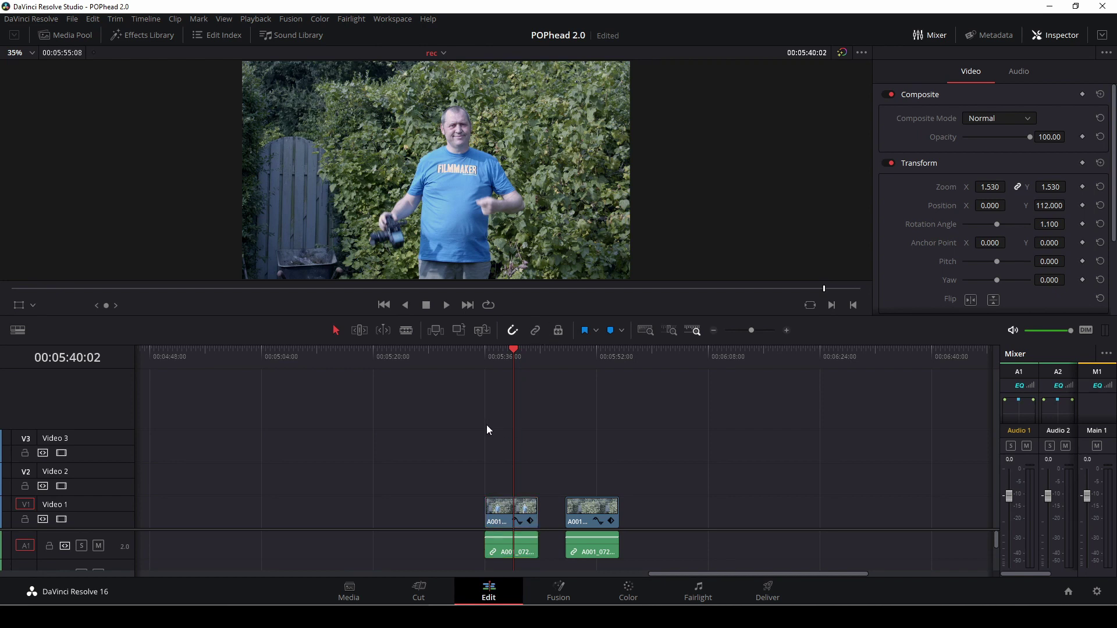
left_click(506, 520)
left_click_drag(501, 507, 502, 466)
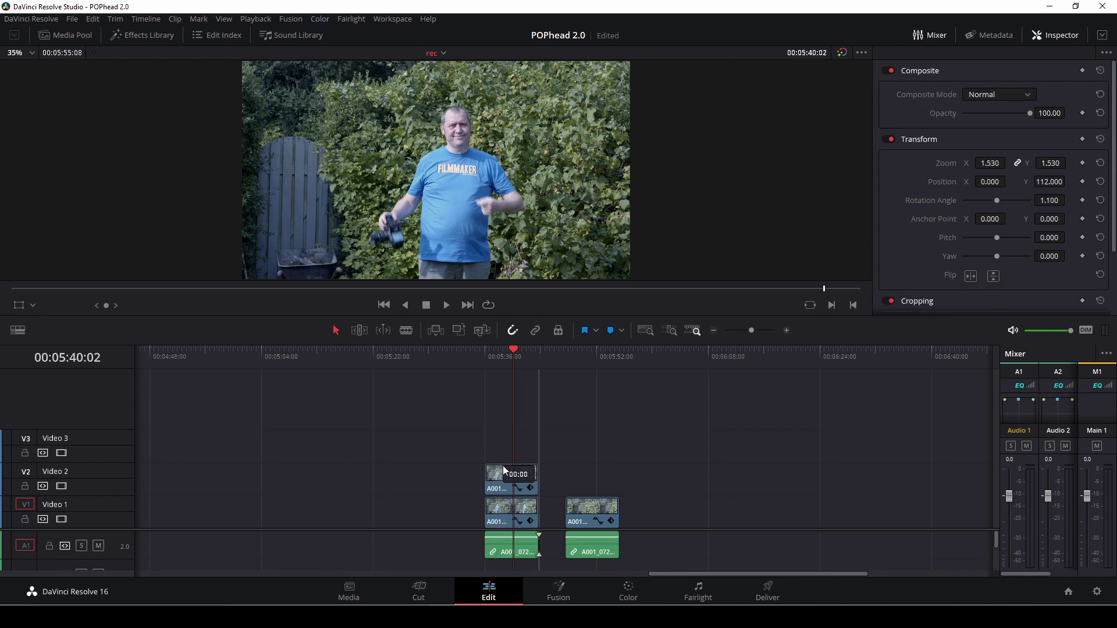
Set the duplicate clip's colour label to Orange.
left_click(473, 384)
left_click(534, 483)
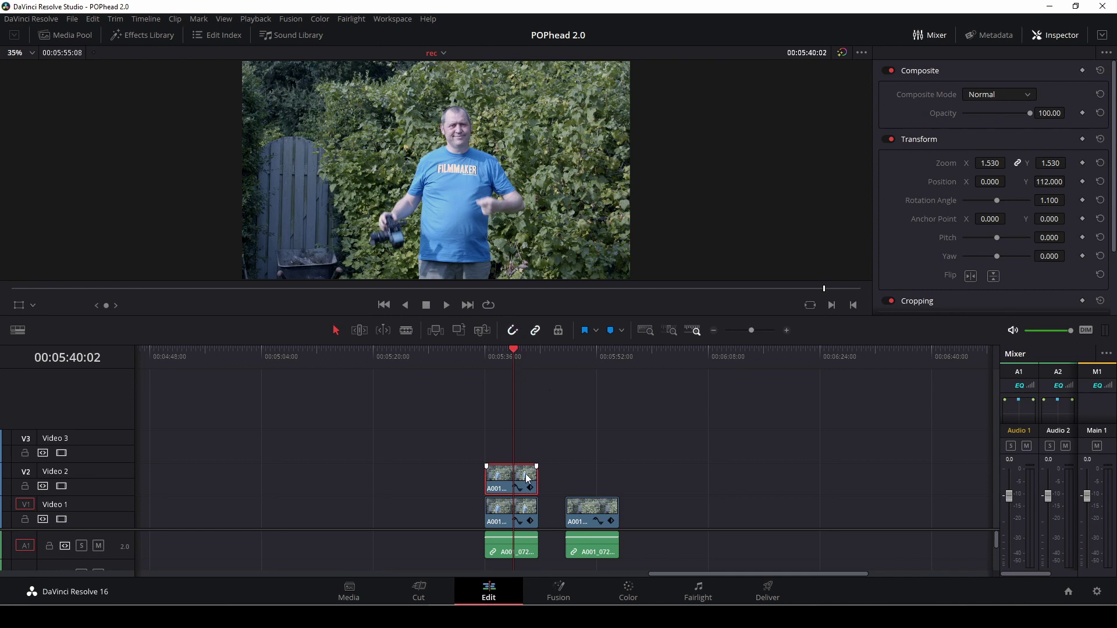
right_click(526, 473)
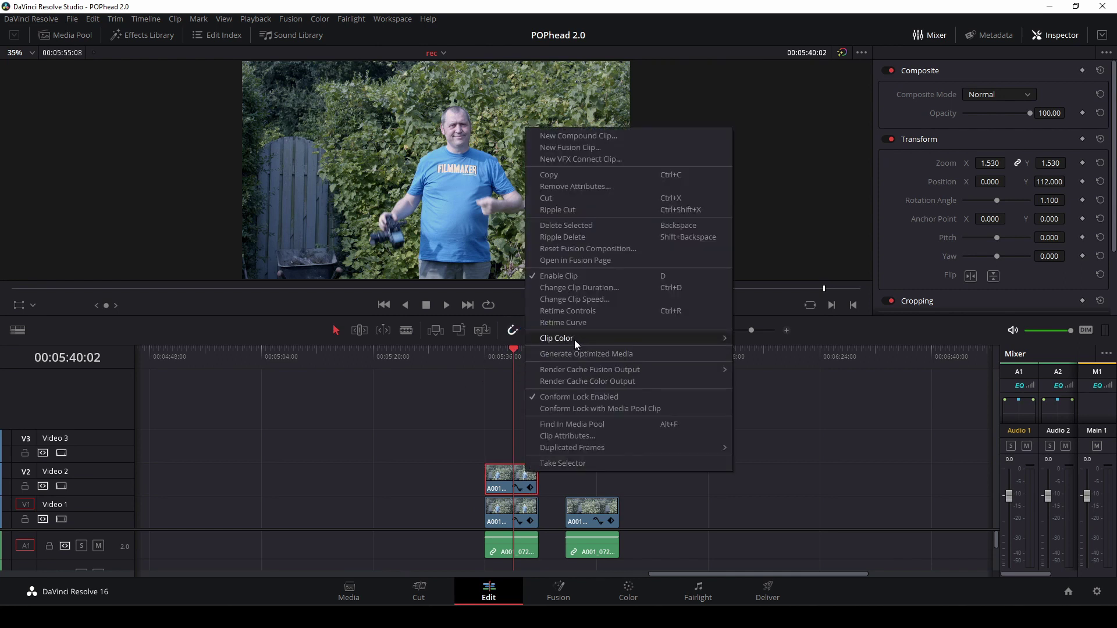
mouse_move(575, 340)
left_click(760, 357)
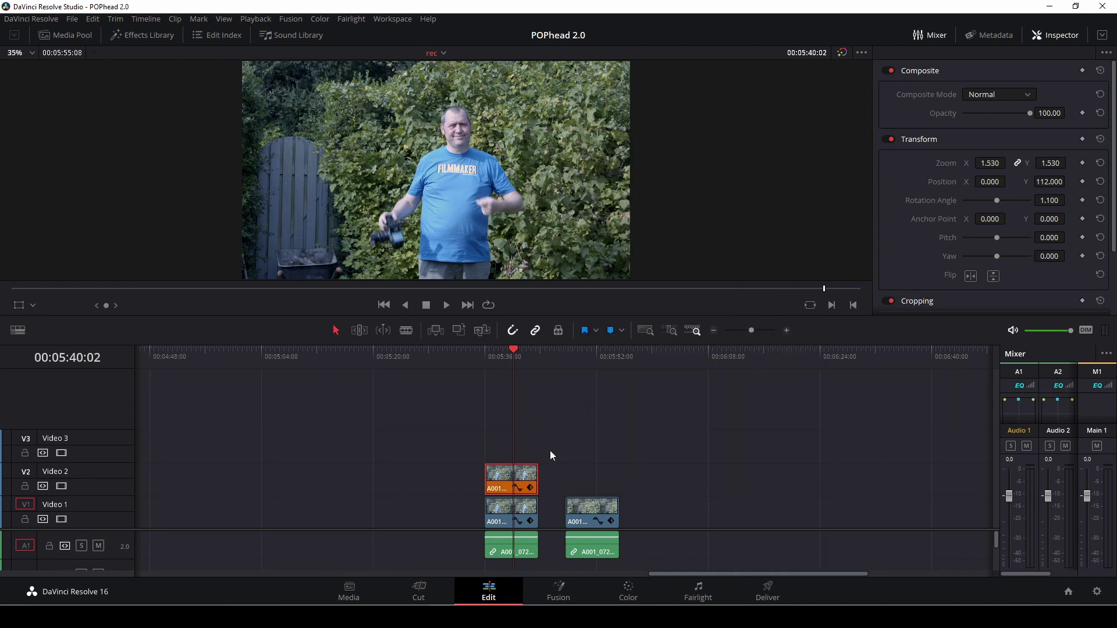
Move the clip stack up a track and disable the two lower video clips.
left_click_drag(550, 450, 532, 538)
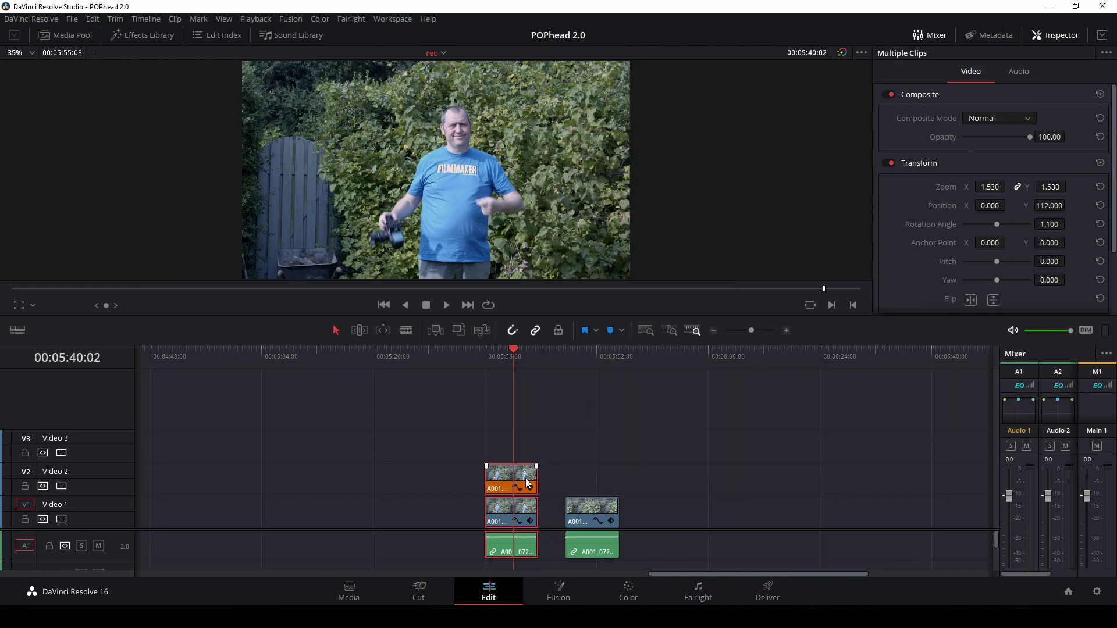
left_click_drag(528, 483, 606, 459)
left_click(578, 356)
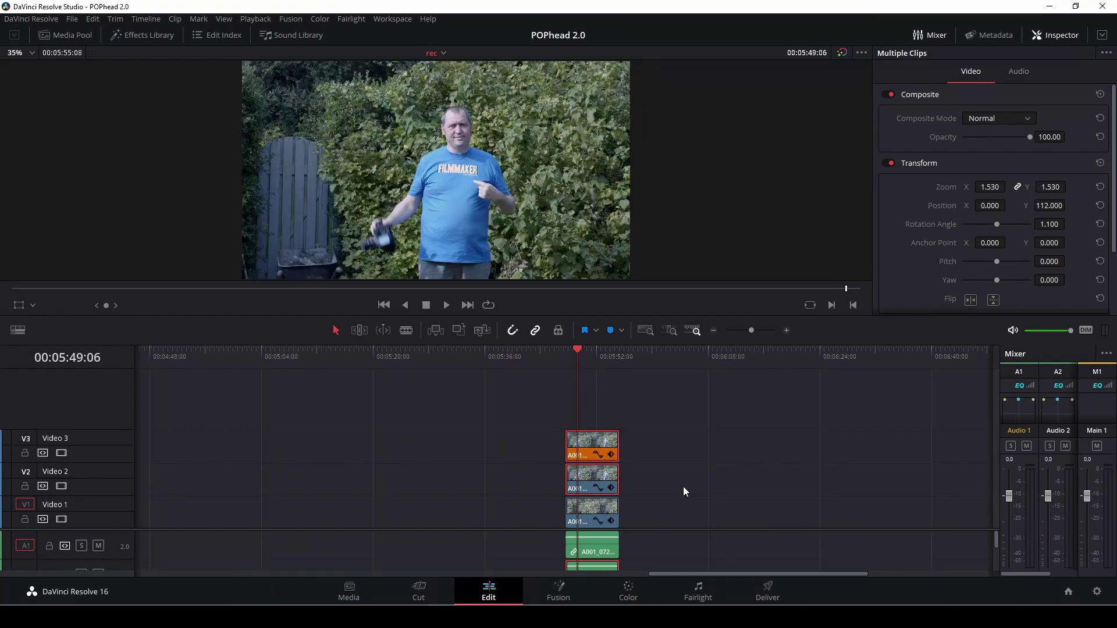
left_click_drag(642, 486, 560, 520)
key("d")
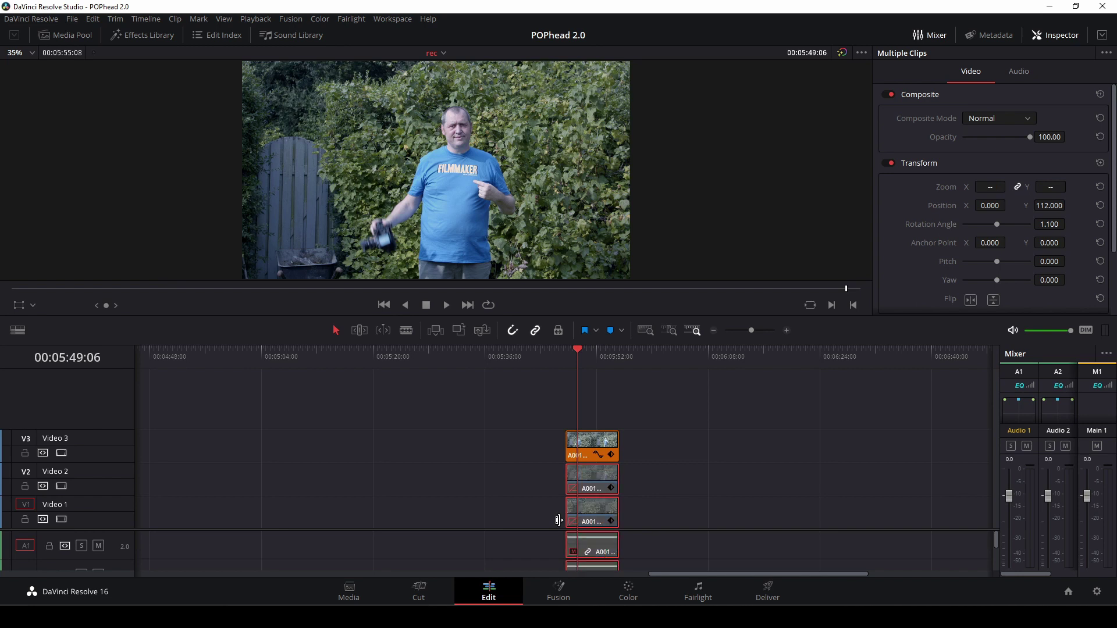
left_click(608, 449)
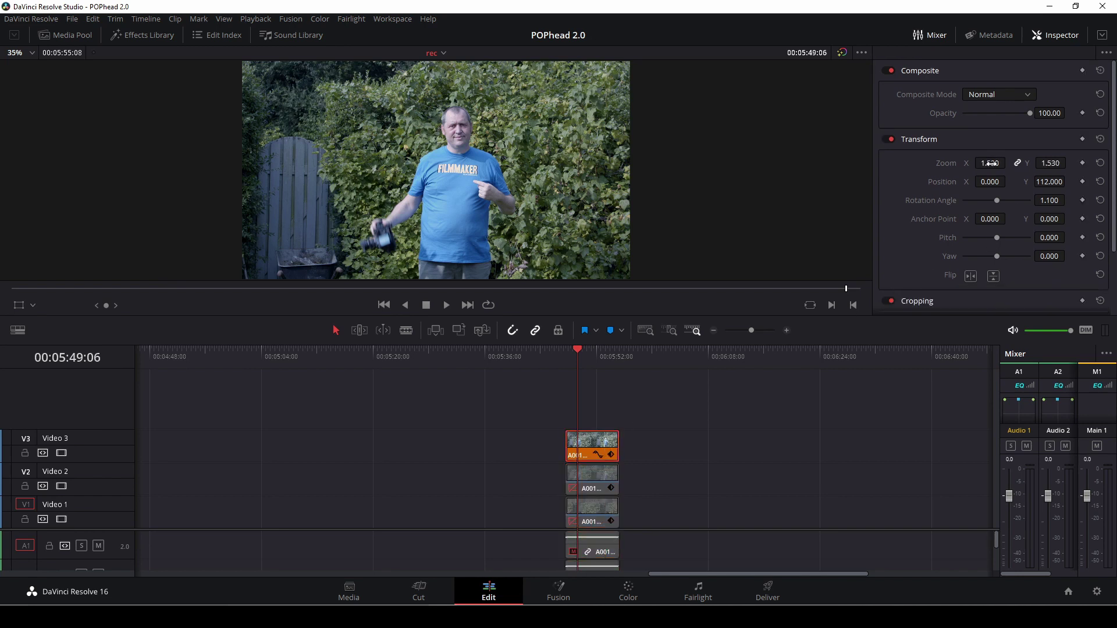
Set the V3 clip's Transform Zoom to 2.640 and move the playhead back to 05:47:14.
left_click_drag(1001, 163, 1009, 163)
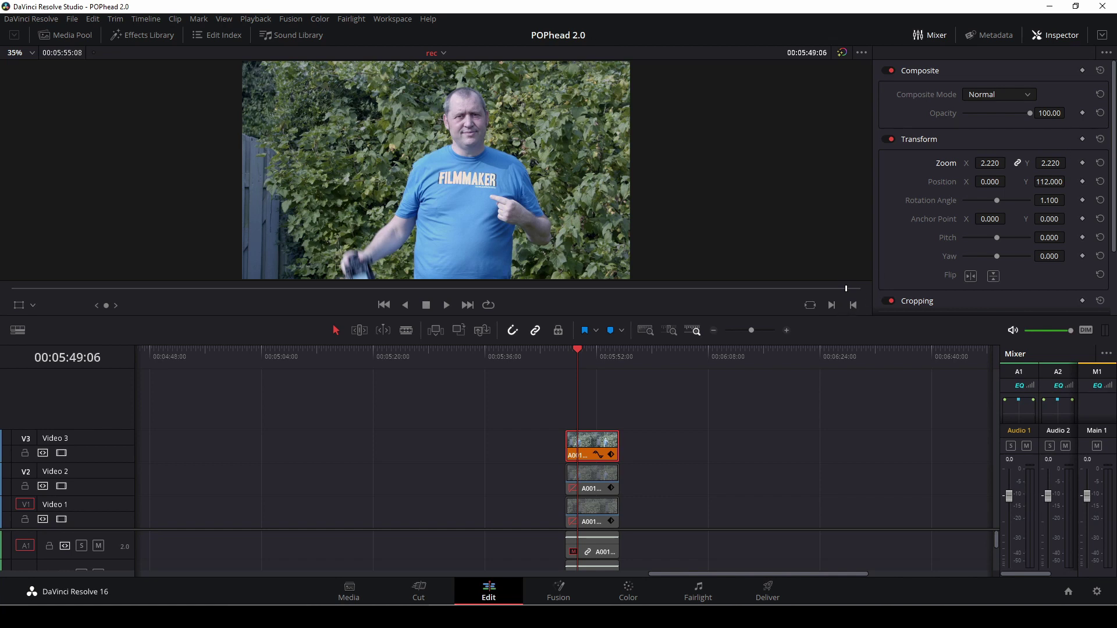
left_click_drag(989, 163, 578, 236)
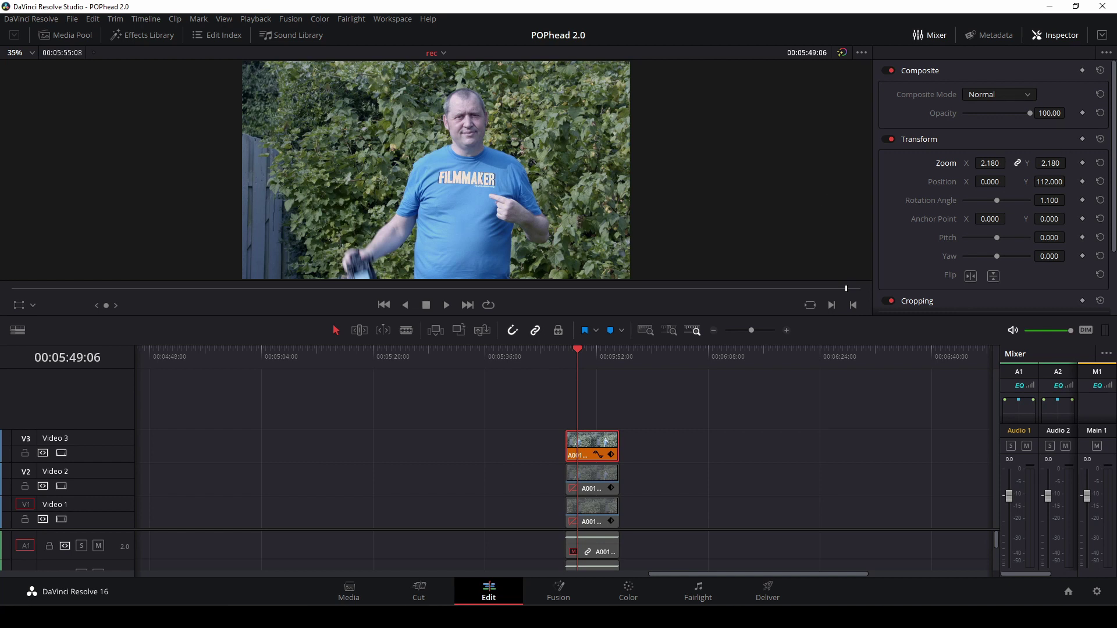
mouse_move(989, 163)
left_mouse_down()
mouse_move(1094, 163)
mouse_move(1010, 162)
left_mouse_up()
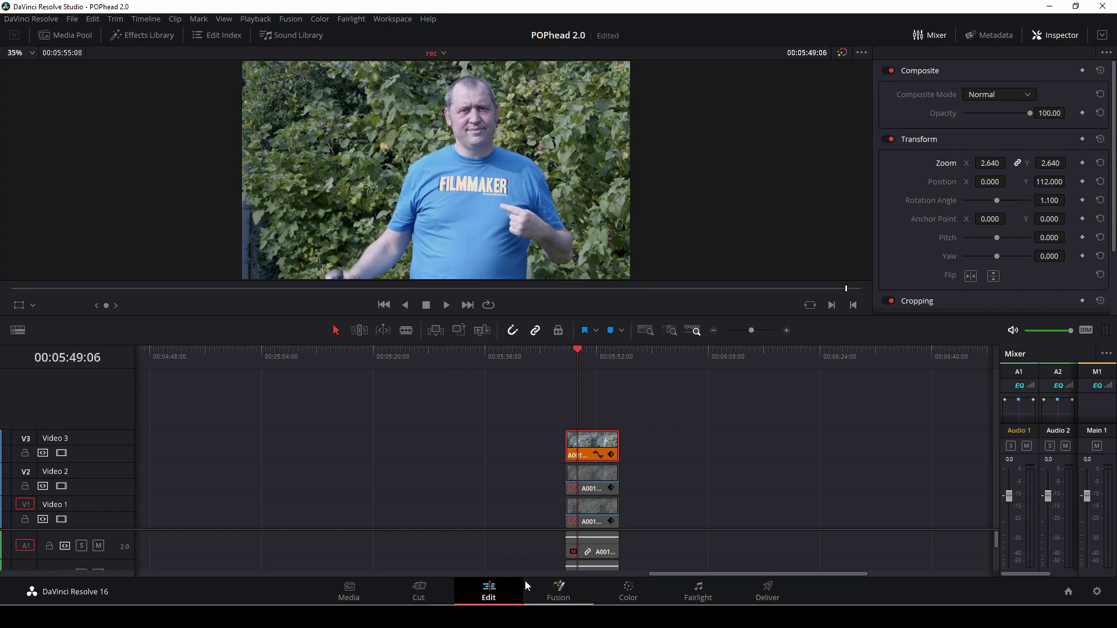
left_click_drag(580, 361, 567, 359)
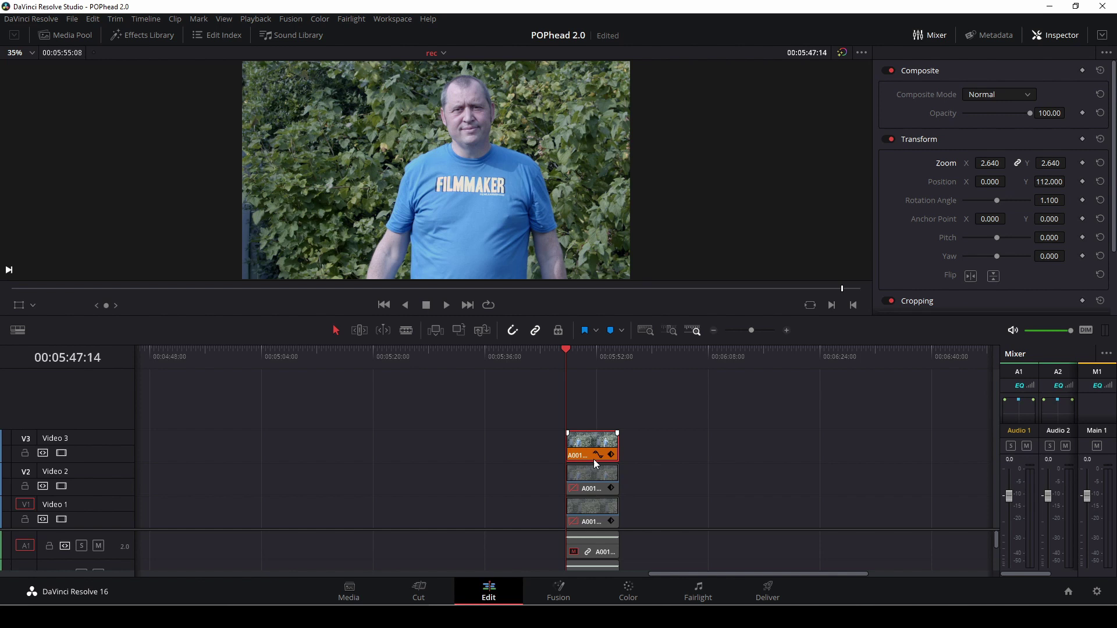
left_click(629, 591)
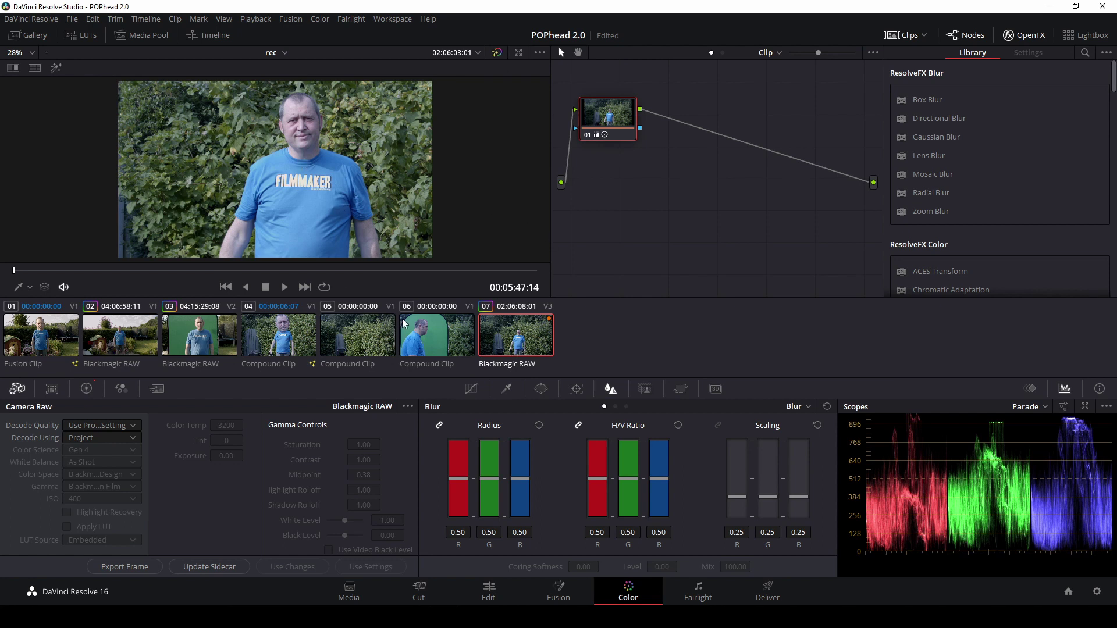
Recentre the viewer picture and choose the Curve window in the Window palette.
scroll(332, 149, "up", 2)
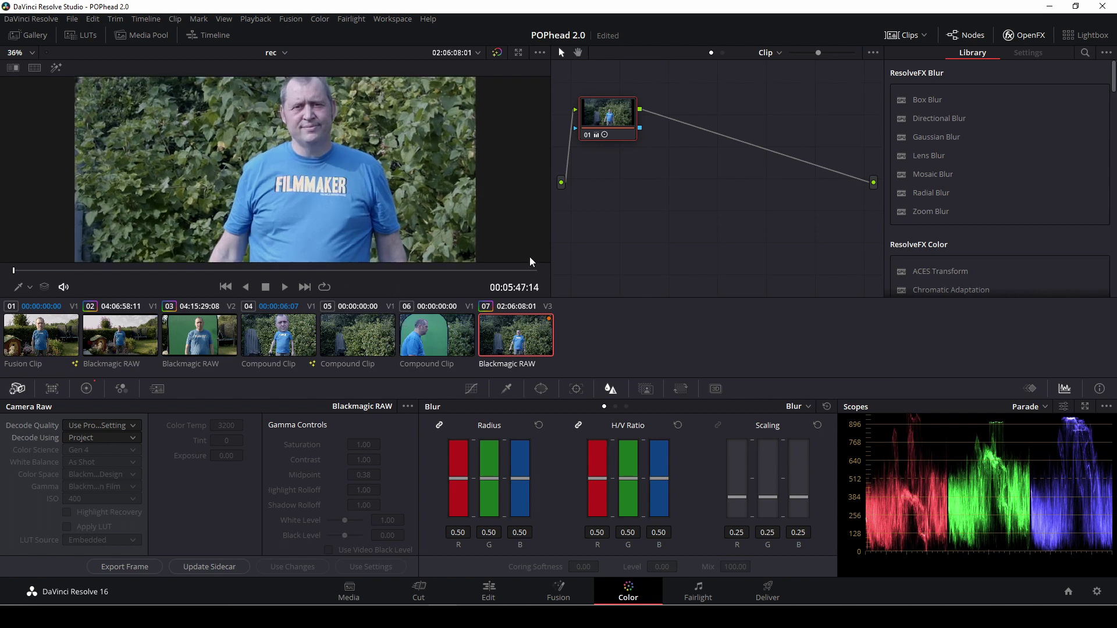
left_click_drag(347, 166, 360, 200)
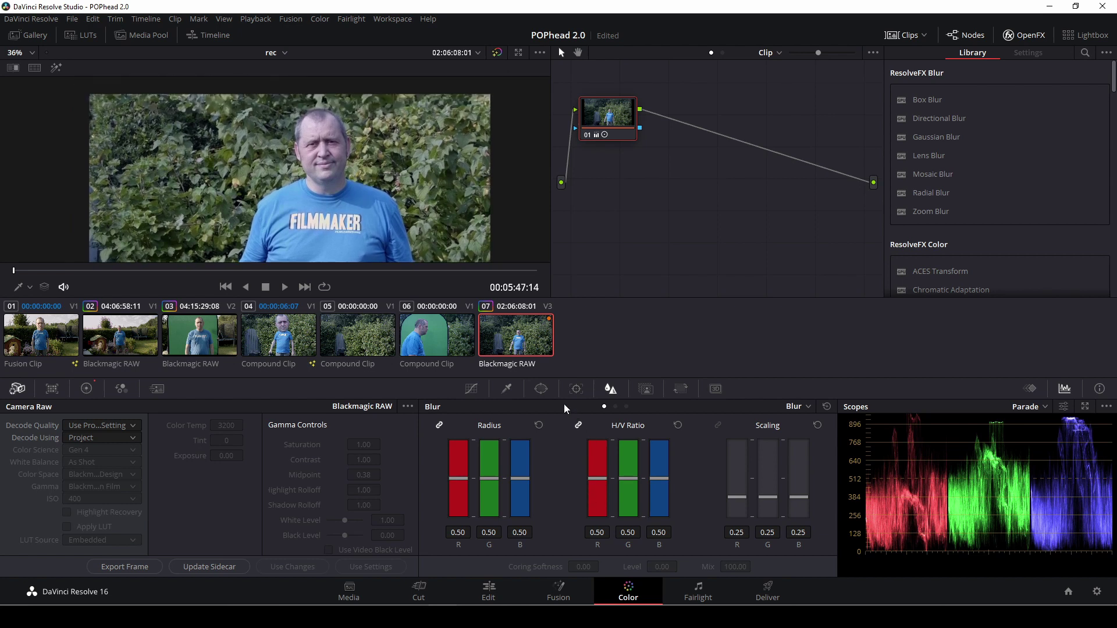
left_click(542, 390)
left_click(445, 528)
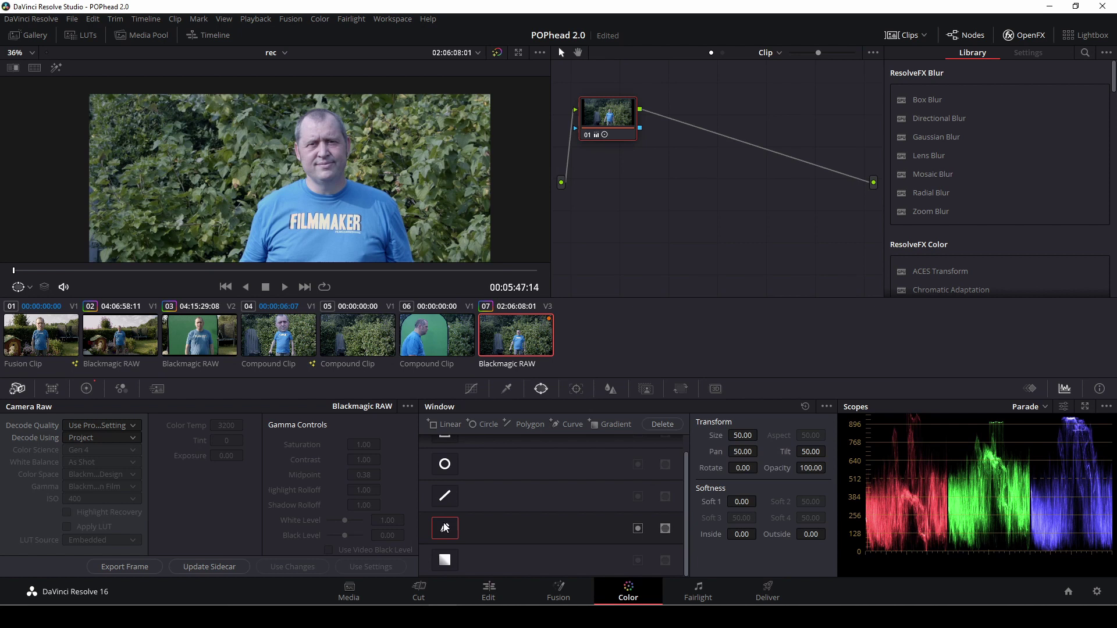
scroll(340, 201, "up", 5)
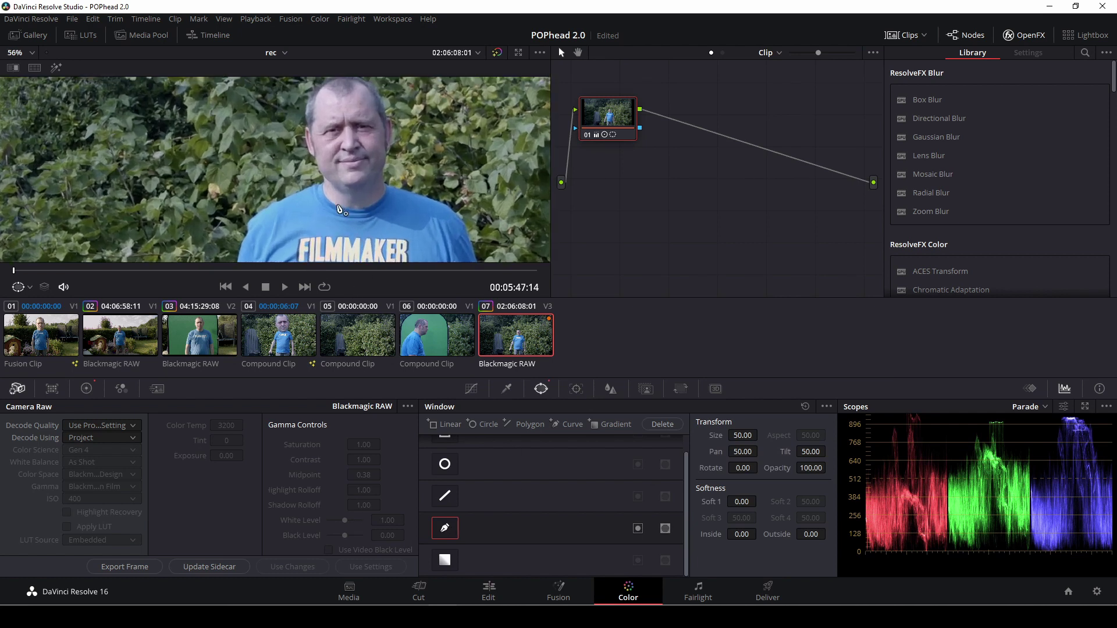
Place curve points from the shirt front, along the collar and up the left of the neck.
left_click(396, 186)
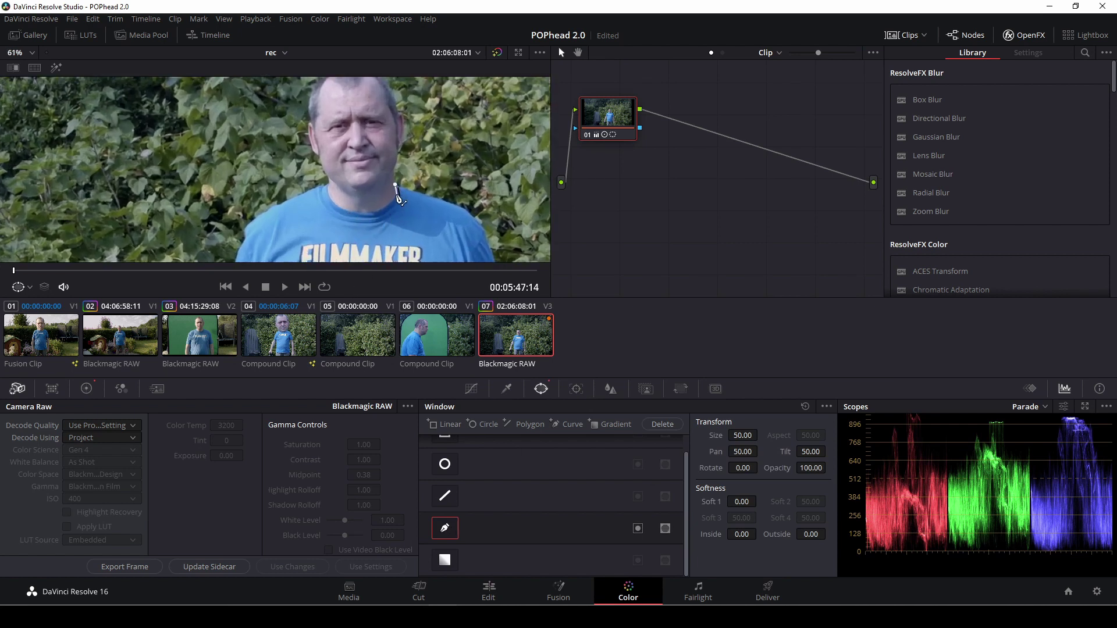
left_click(396, 197)
left_click(371, 214)
left_click(345, 211)
left_click(333, 202)
left_click(328, 193)
left_click(328, 185)
left_click(327, 177)
left_click(316, 157)
left_click(309, 149)
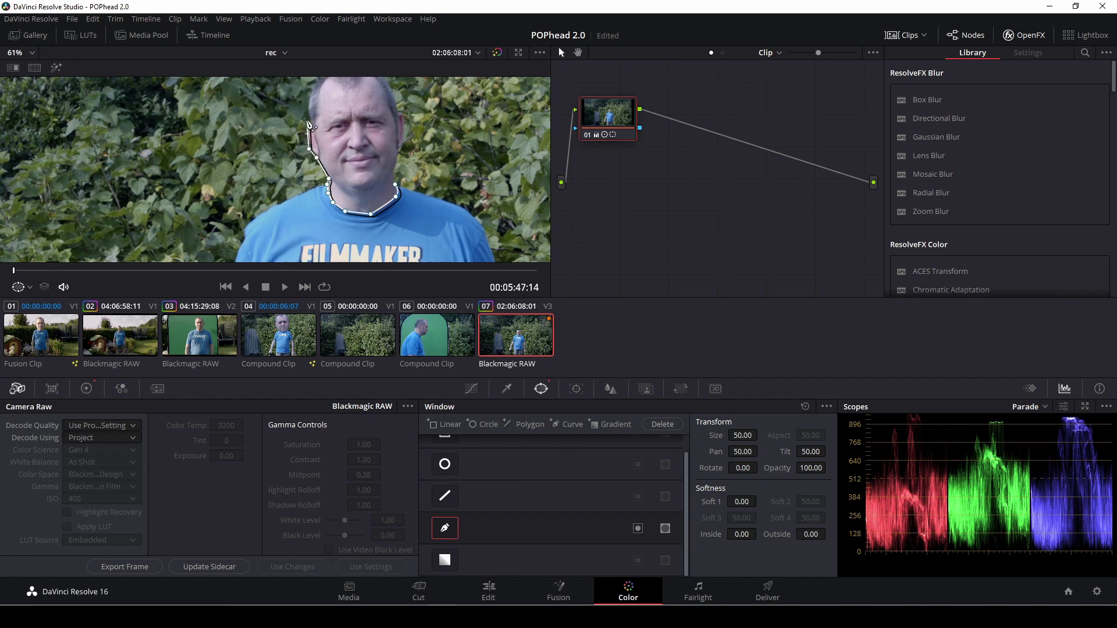
Continue the curve past the face, over the top and down the right of the head, closing it.
scroll(305, 123, "down", 1)
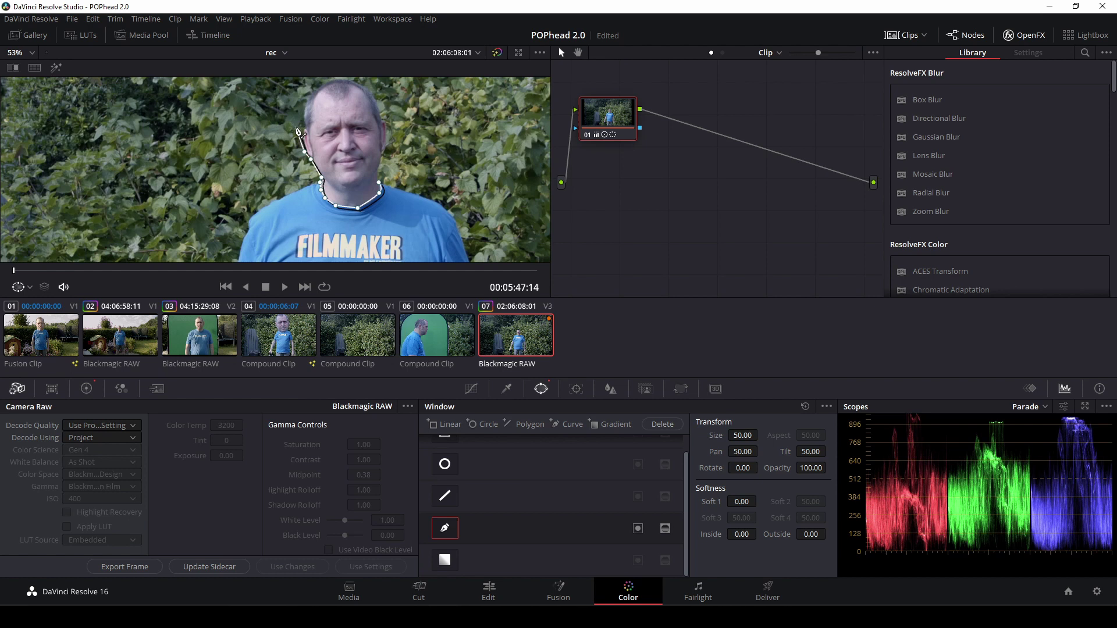
left_click(300, 128)
scroll(302, 102, "up", 1)
scroll(302, 102, "down", 2)
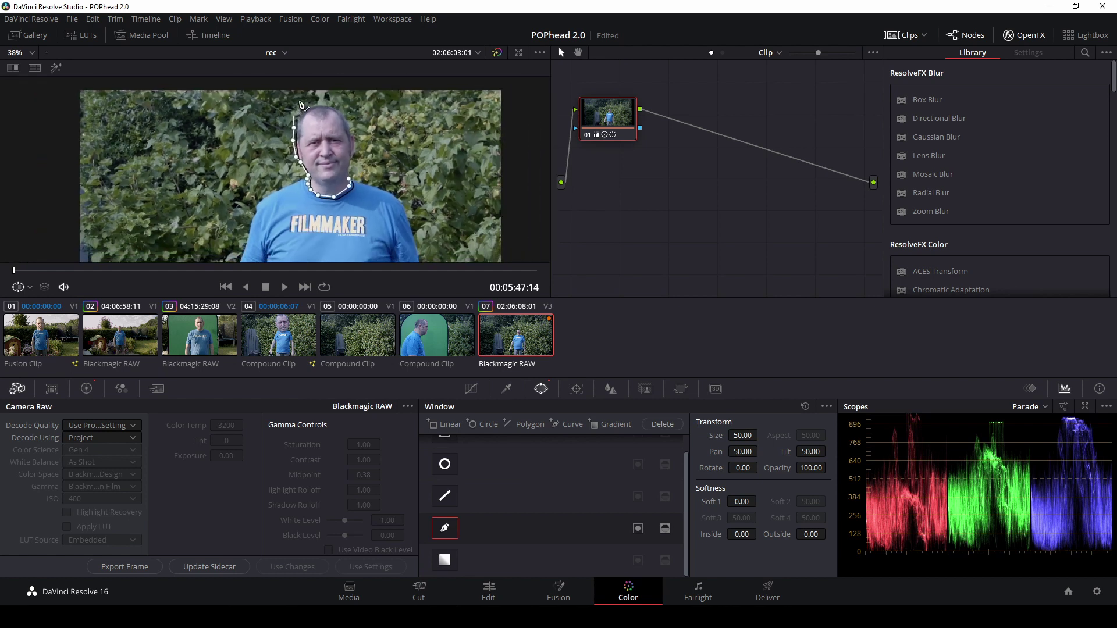
left_click(295, 111)
left_click(320, 98)
left_click(347, 113)
left_click(355, 135)
left_click(351, 176)
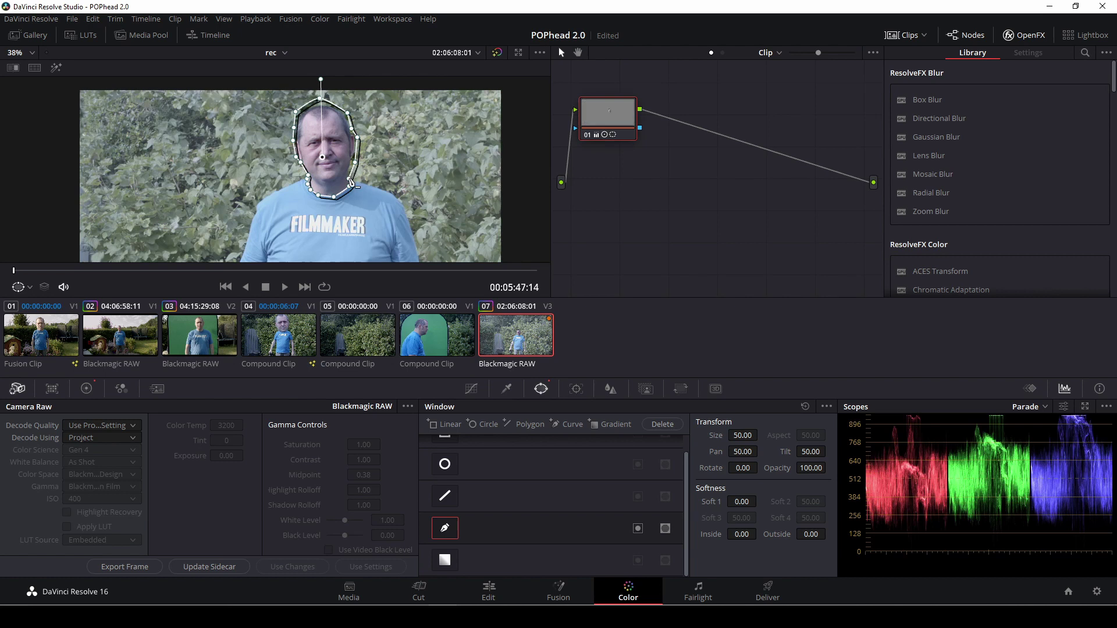
Add an alpha output to the node graph and route the head mask into it.
right_click(707, 202)
left_click(704, 203)
left_click_drag(875, 207, 874, 205)
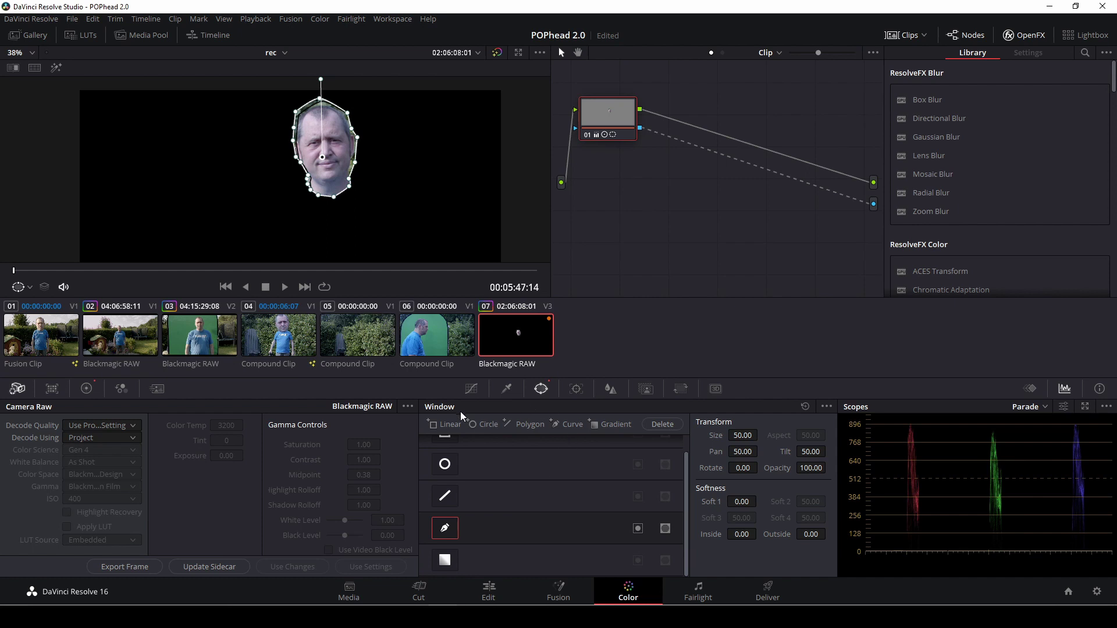
With the viewer overlay off, set the window's Soft 1 to 1.40, then restore the Power Window overlay.
left_click(26, 287)
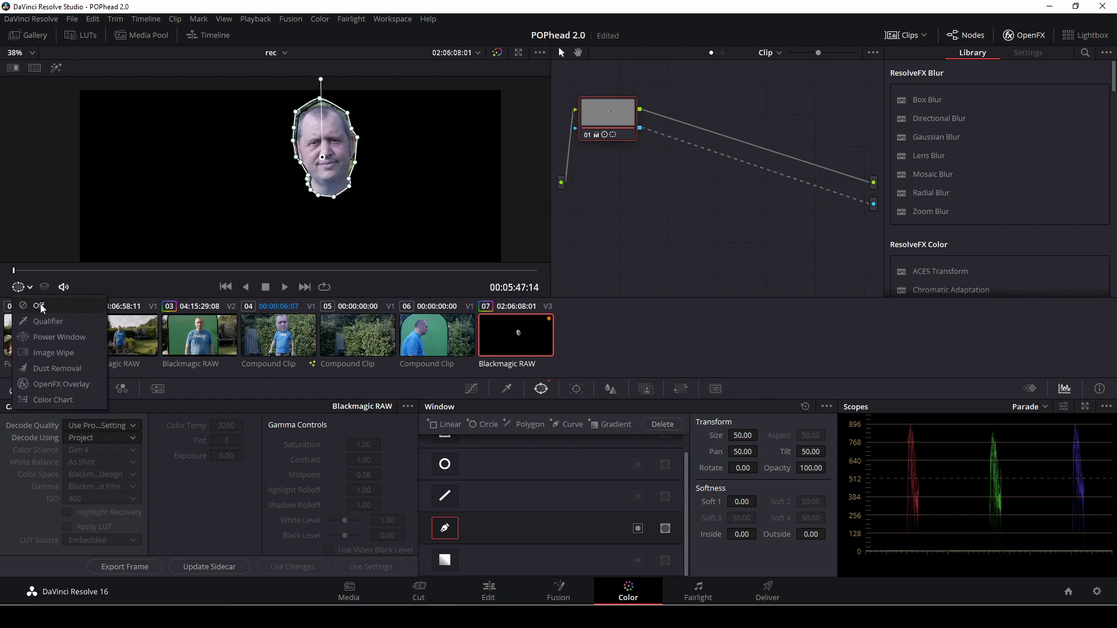
left_click(40, 306)
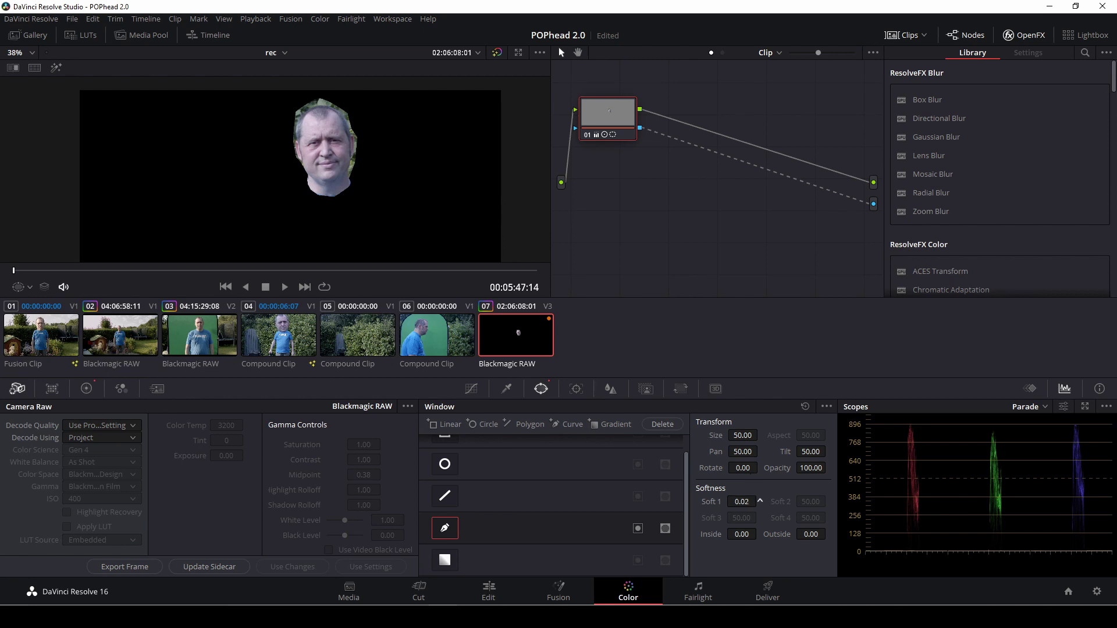
left_click_drag(760, 502, 808, 534)
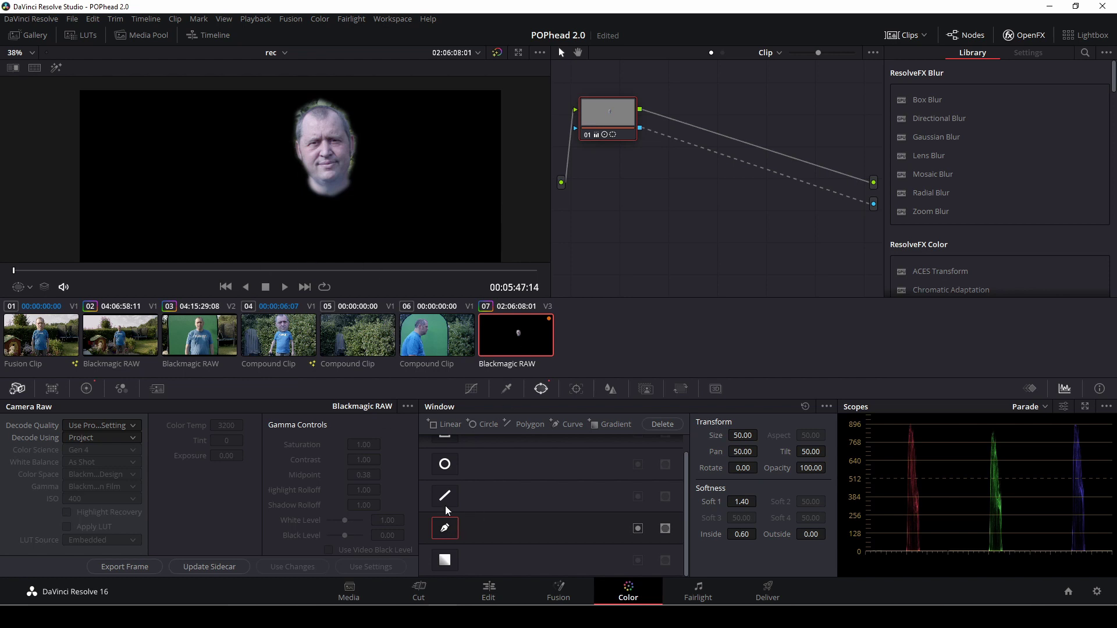
left_click(31, 287)
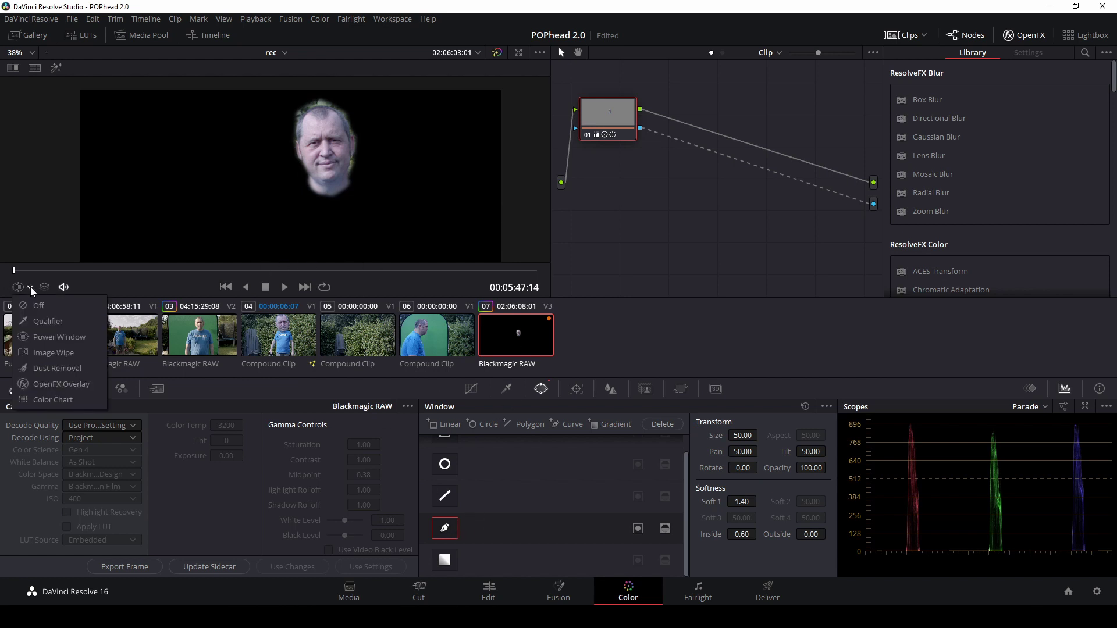
left_click(48, 337)
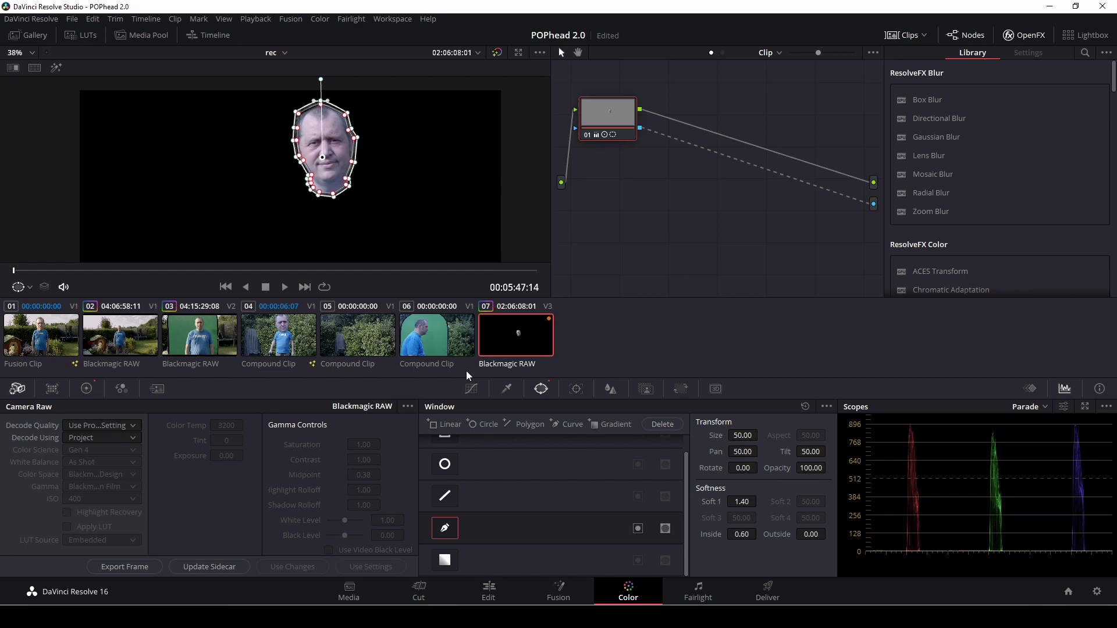
On the Edit page, re-enable the Video 2 and Video 1 clips with D.
left_click(495, 593)
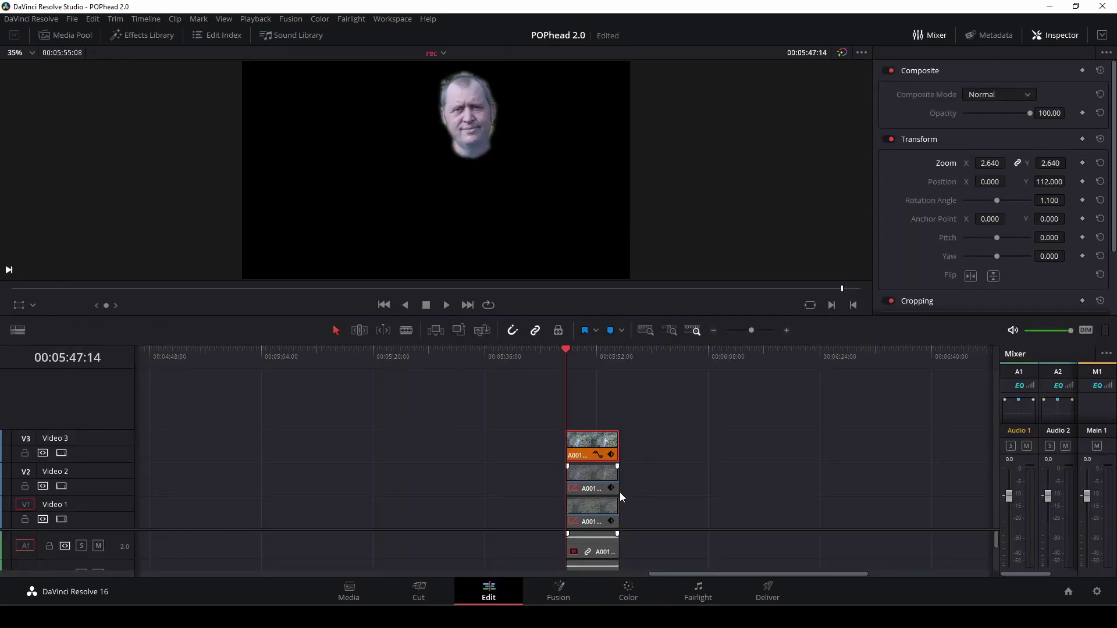
left_click(589, 481)
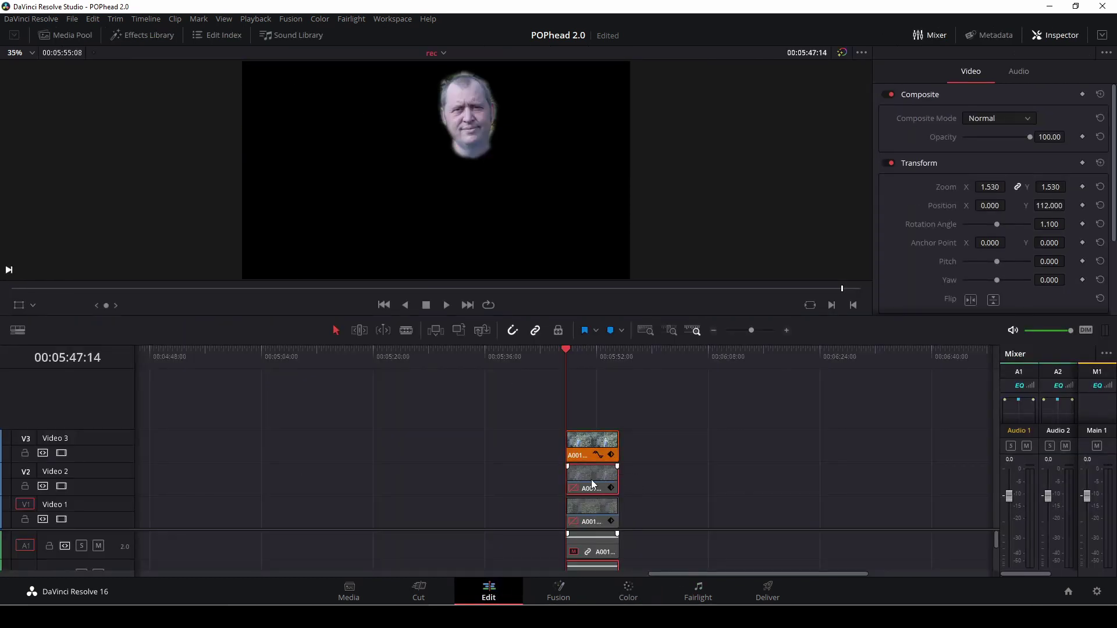
key("d")
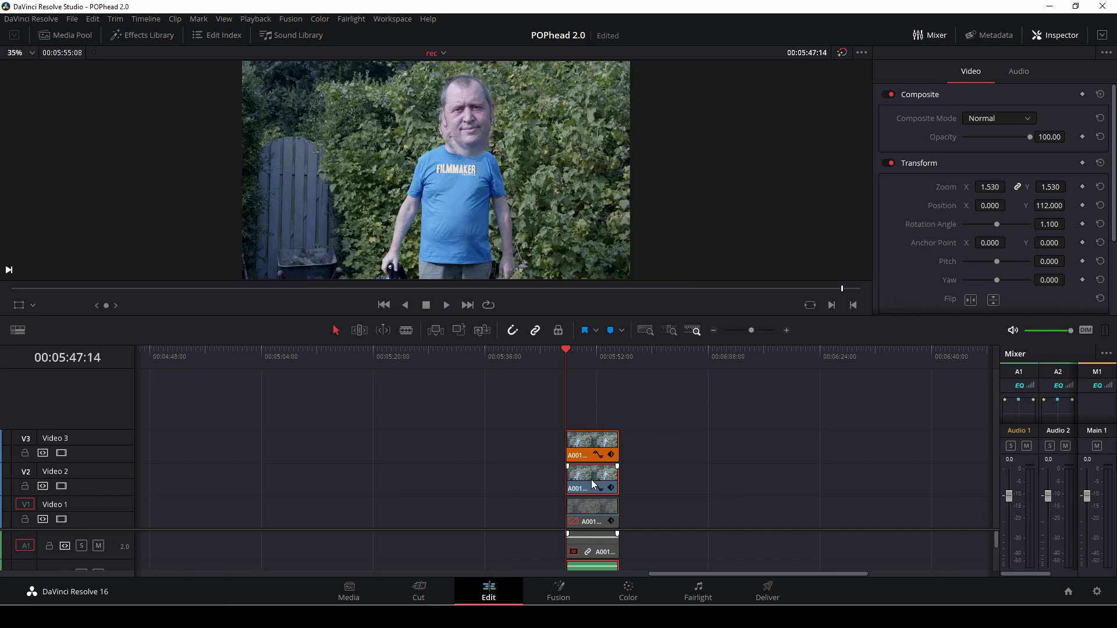
key("d")
Move the V3 head clip to Position X -83, then play the composite and rewind.
left_click(595, 479)
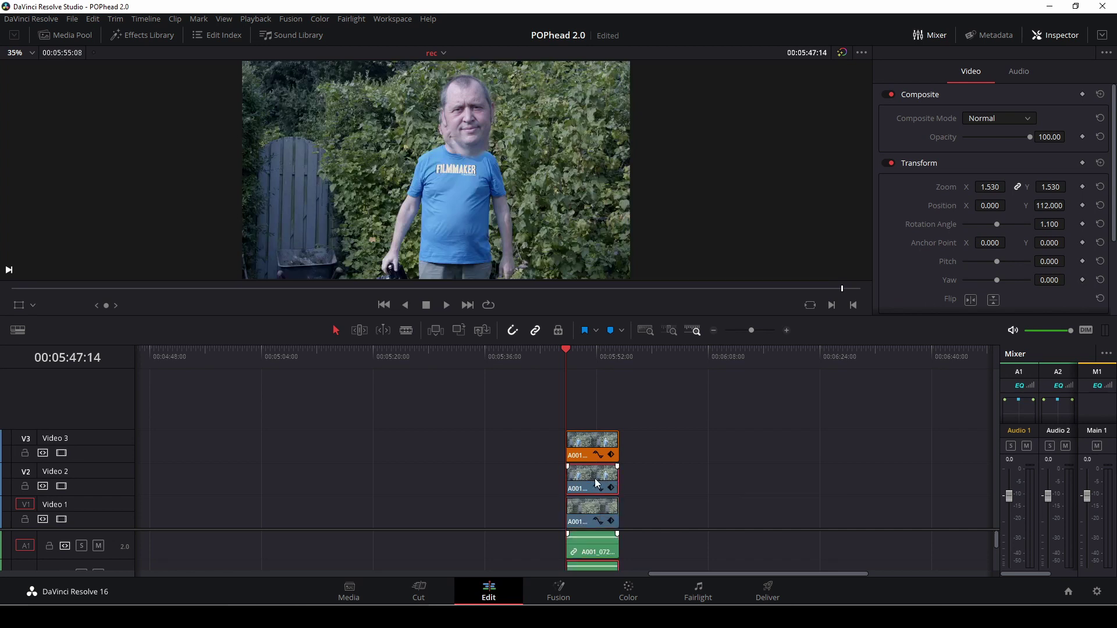
left_click(589, 447)
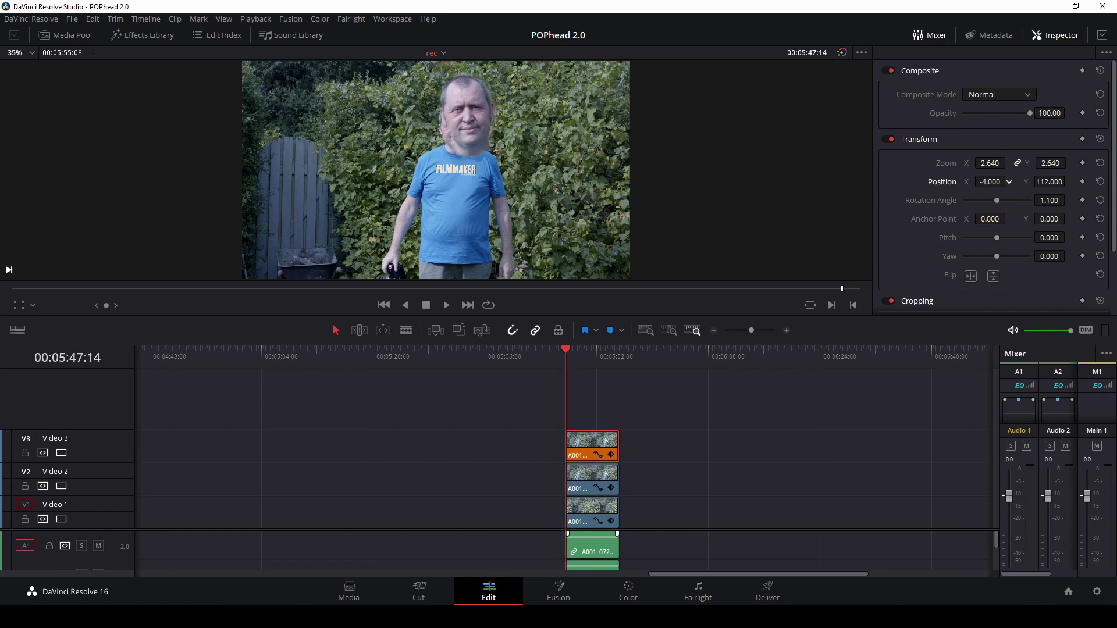
left_click_drag(989, 182, 1044, 181)
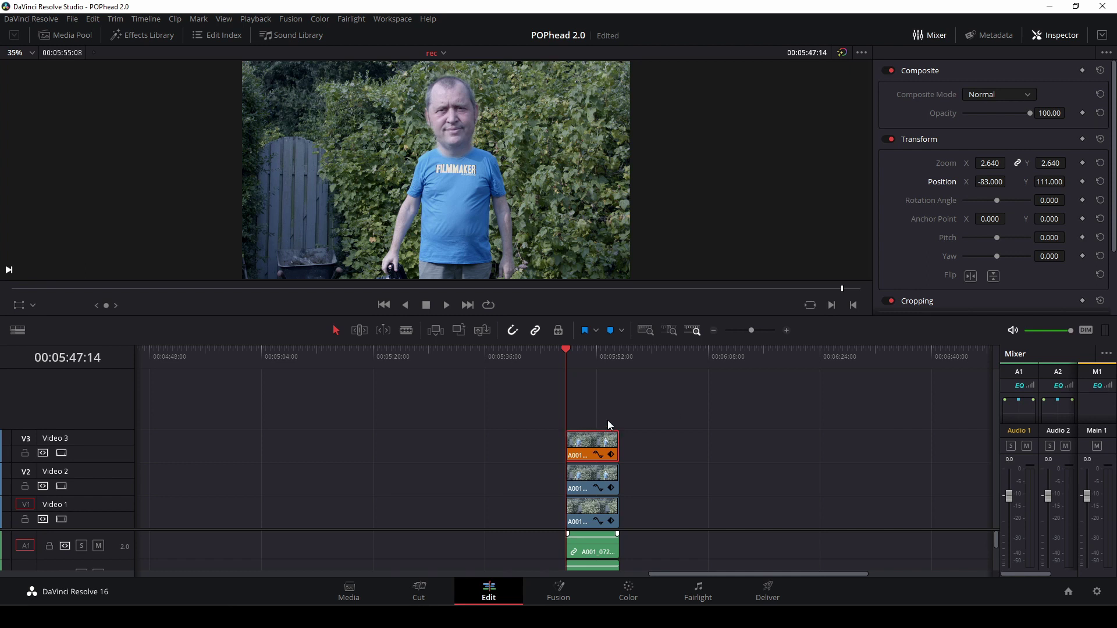
key("space")
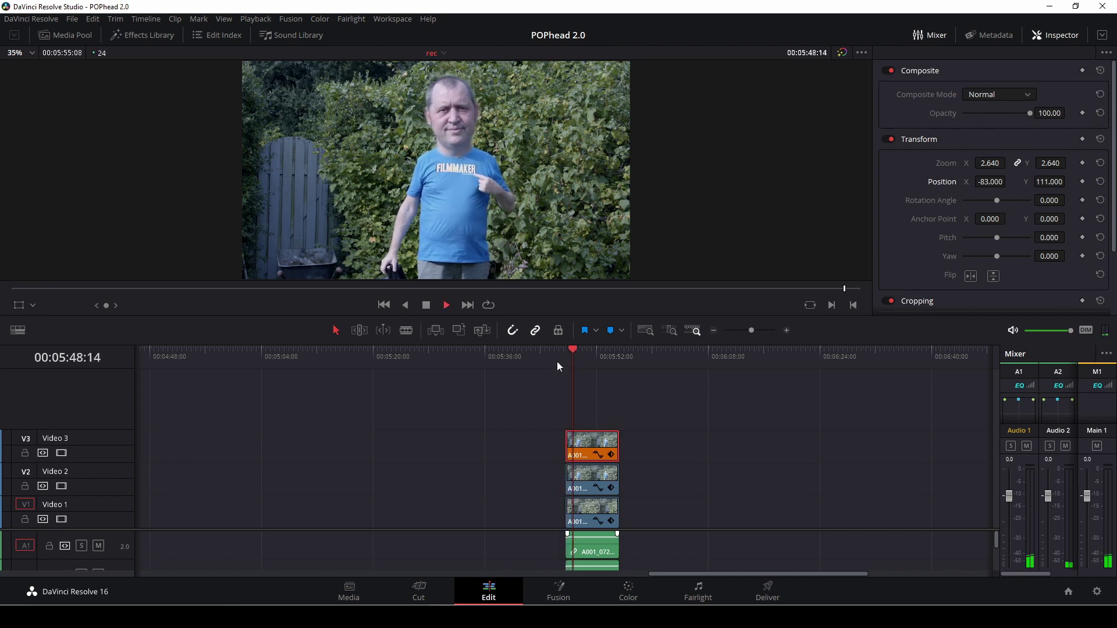
key("space")
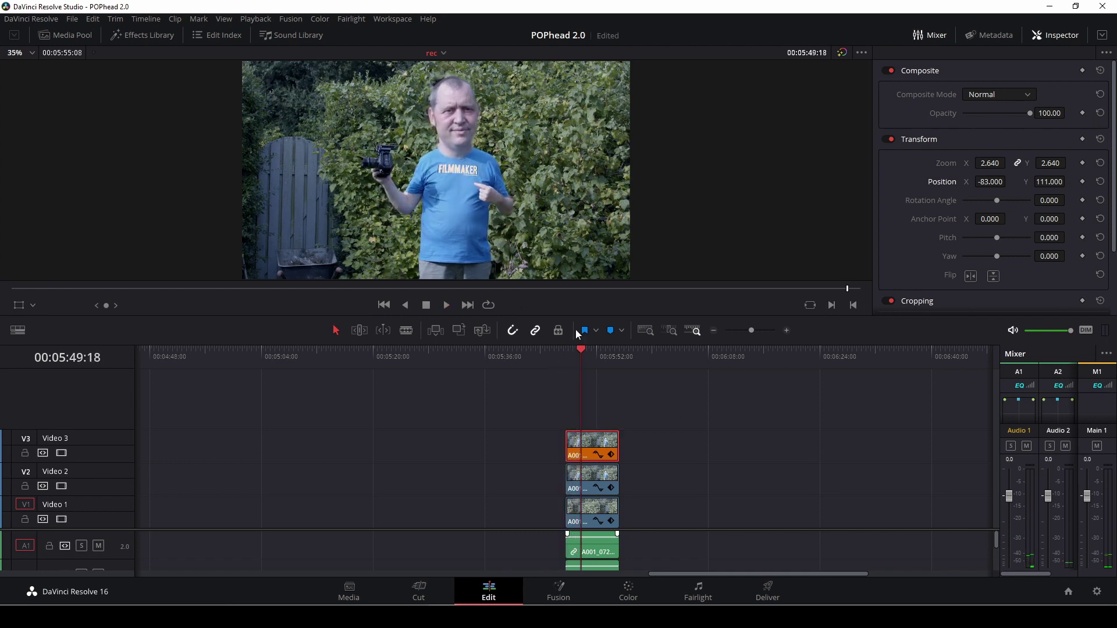
left_click_drag(581, 351, 568, 355)
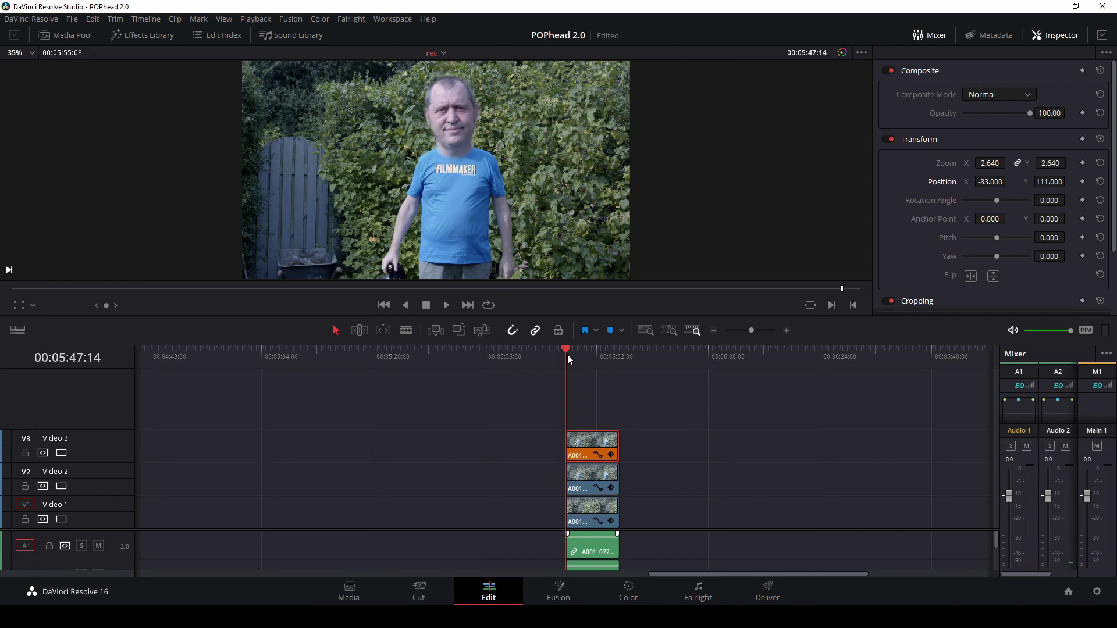
In the Tracker palette, switch to Frame mode and track the head mask forward through the clip.
left_click(633, 601)
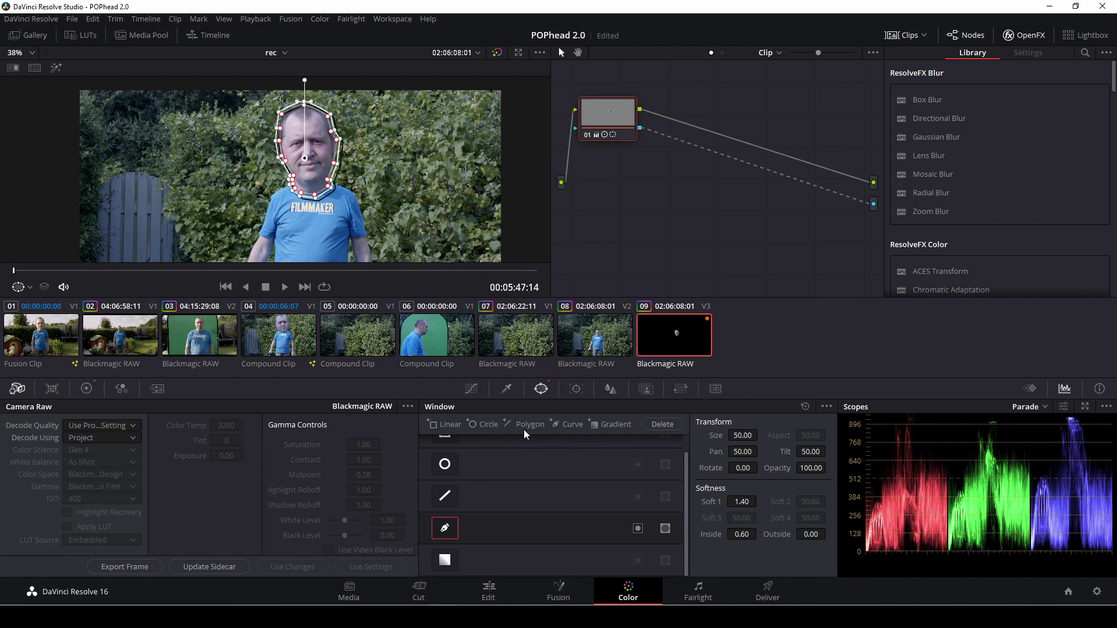
left_click(575, 390)
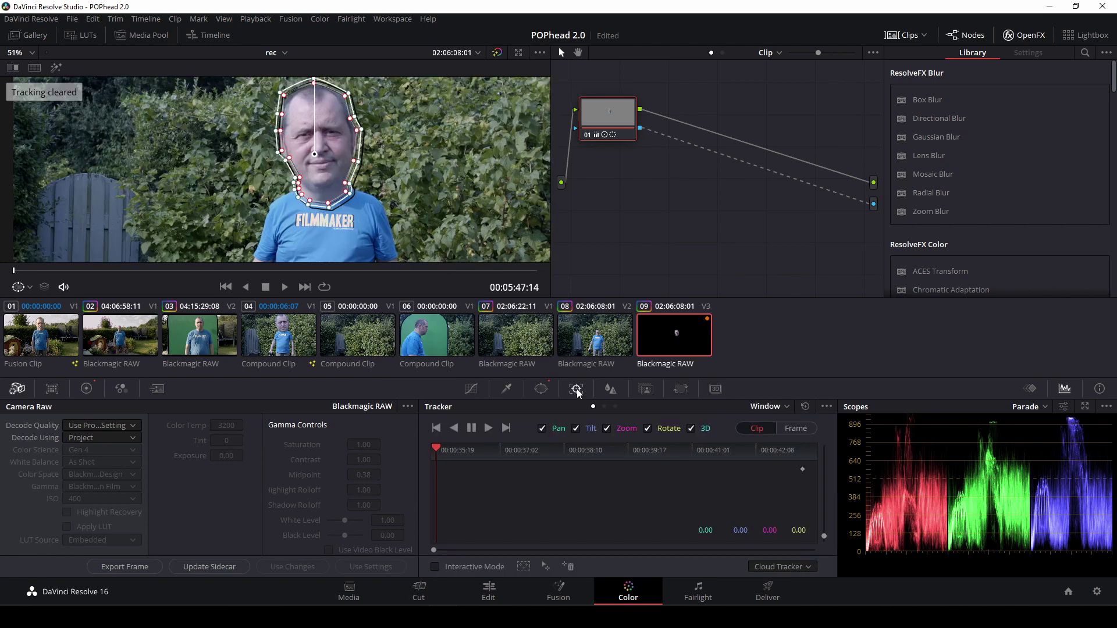
left_click(796, 429)
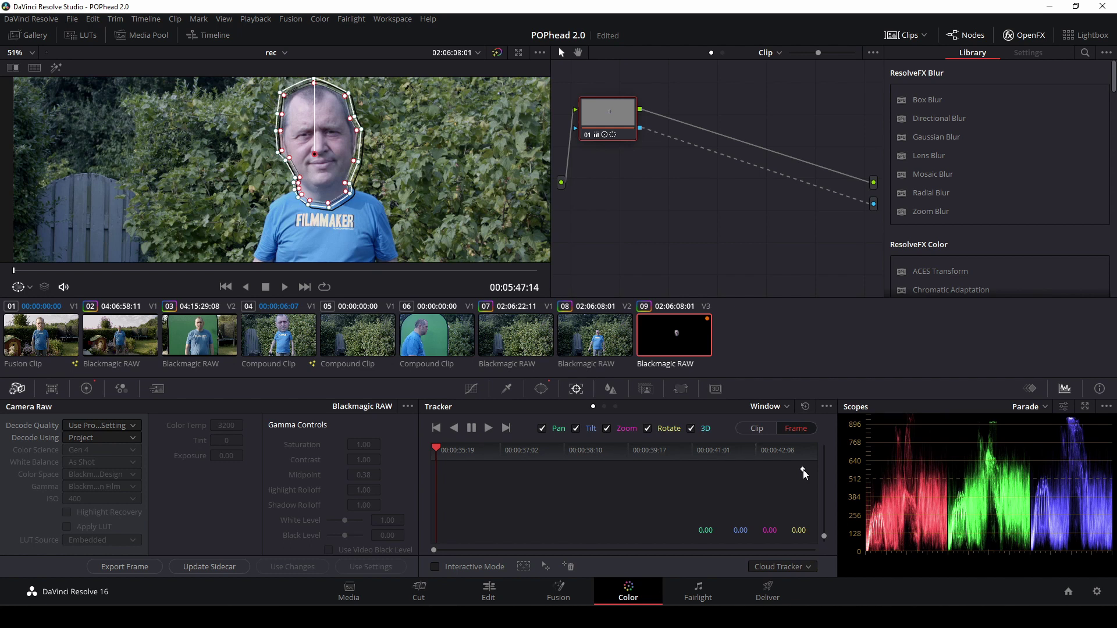
left_click(489, 428)
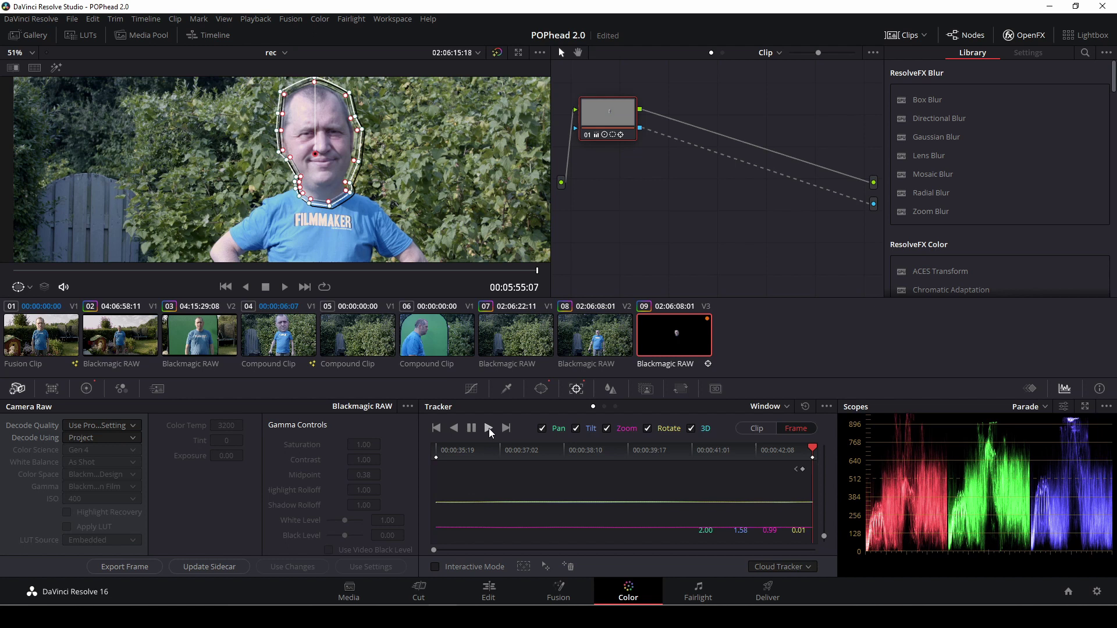
After checking the Edit page, set the head mask's Soft 1 to 0.78 and Outside softness to 0.06.
left_click(490, 590)
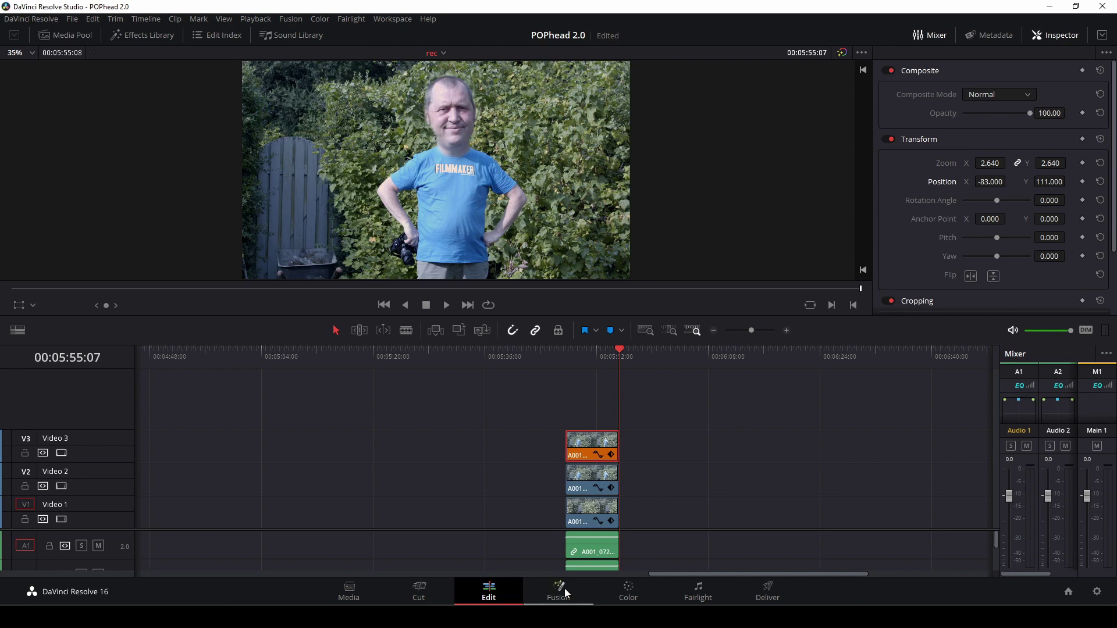
left_click(626, 593)
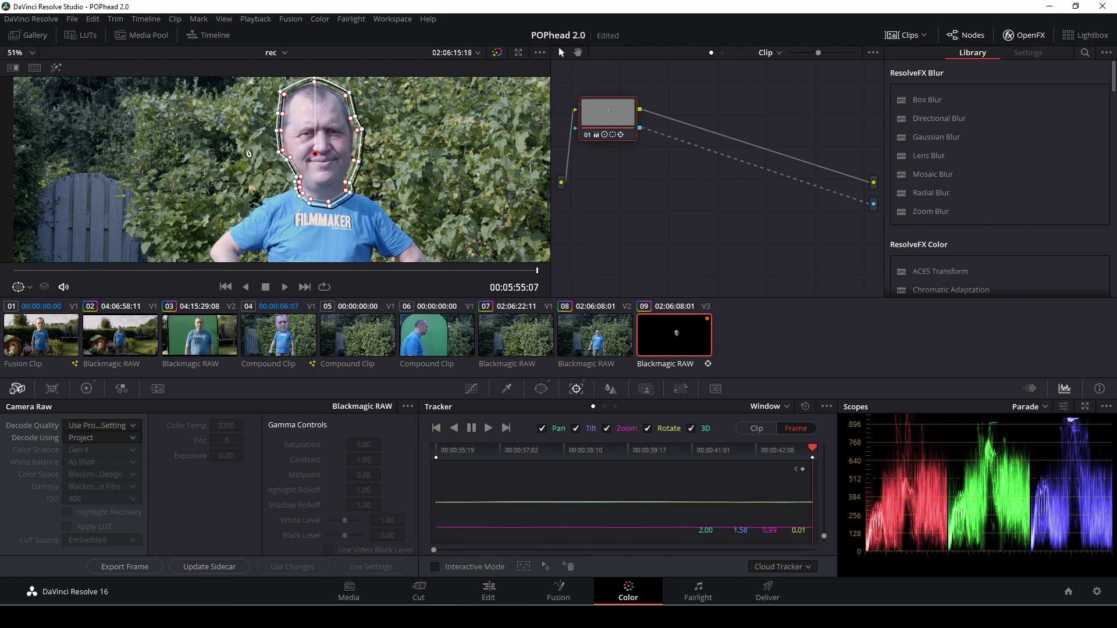
left_click(541, 388)
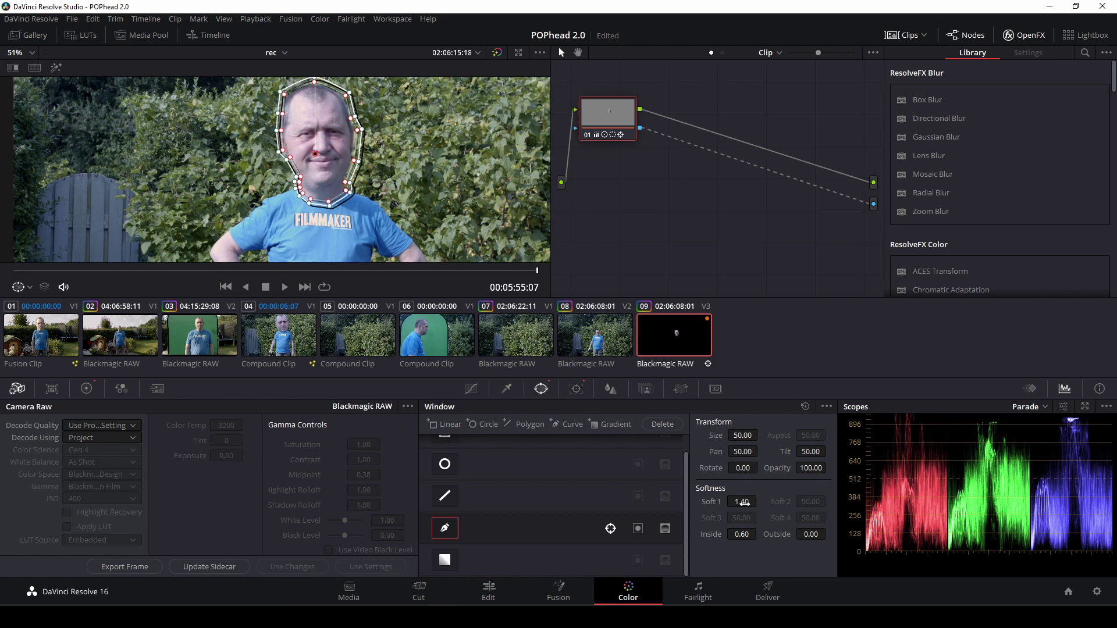
left_click_drag(744, 535, 795, 534)
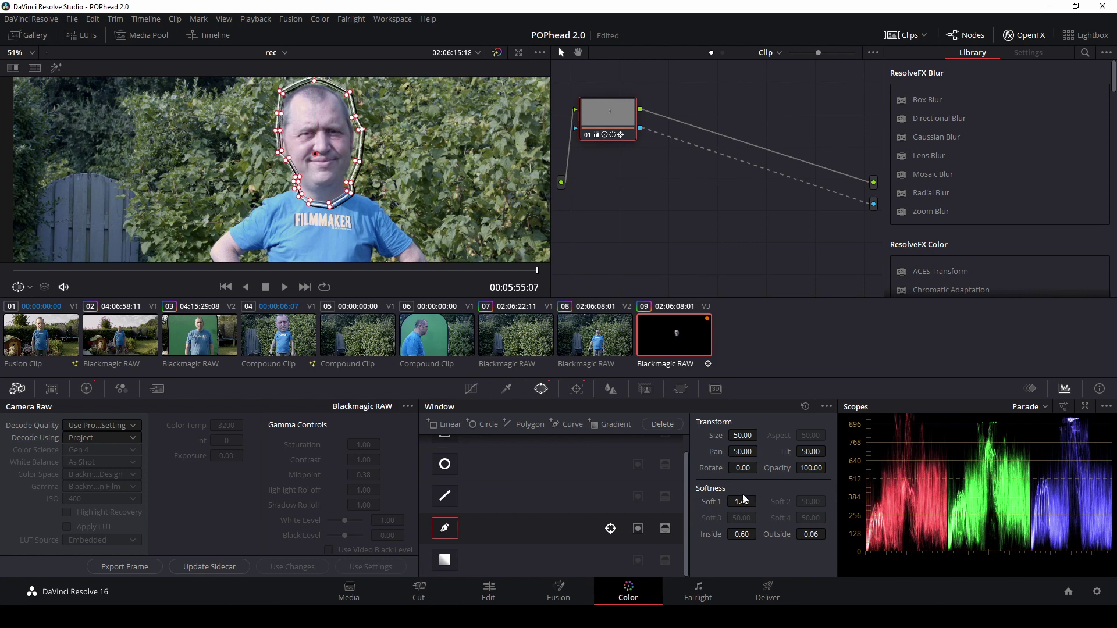